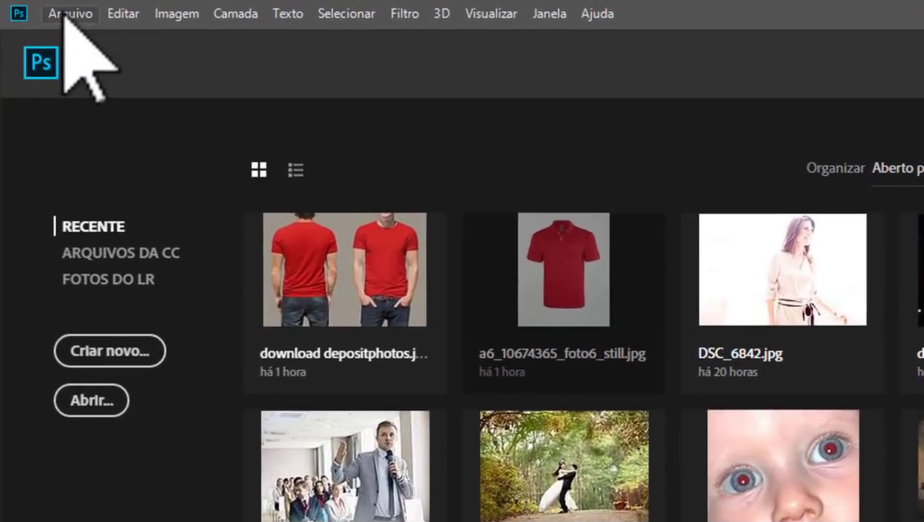
Open the 'download depositphotos' photo of two models in red T-shirts from the camisas folder
left_click(44, 7)
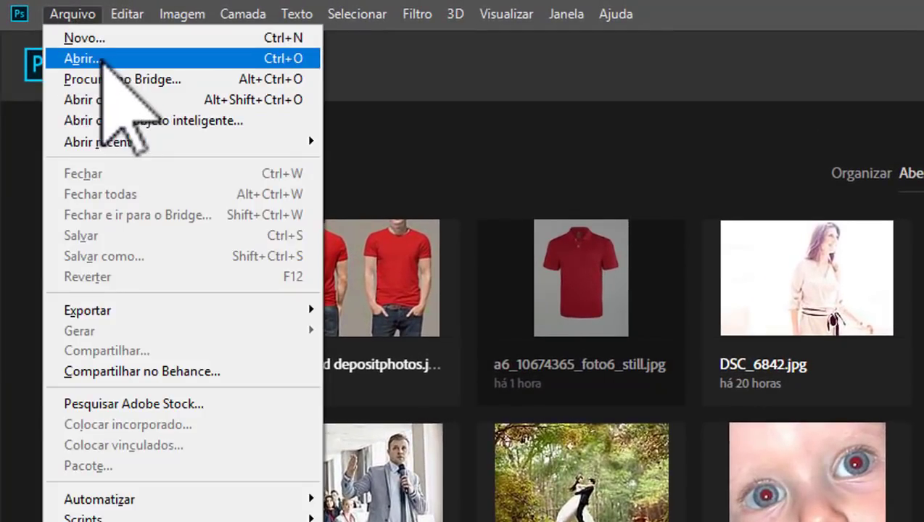
left_click(110, 60)
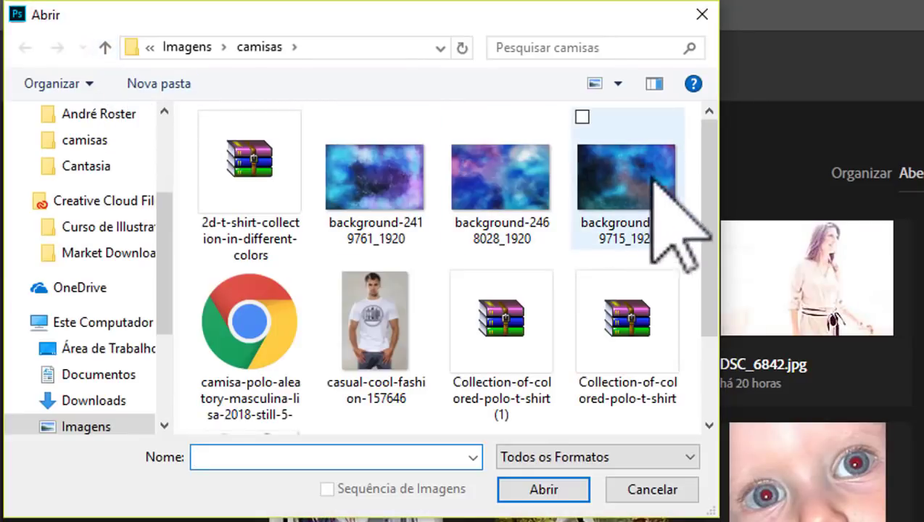
left_click_drag(714, 190, 722, 340)
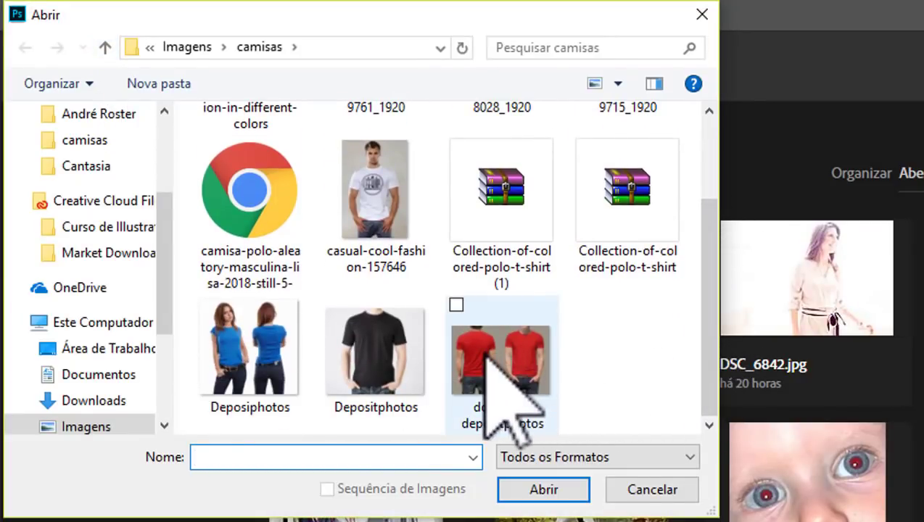
left_click(514, 377)
left_click(544, 490)
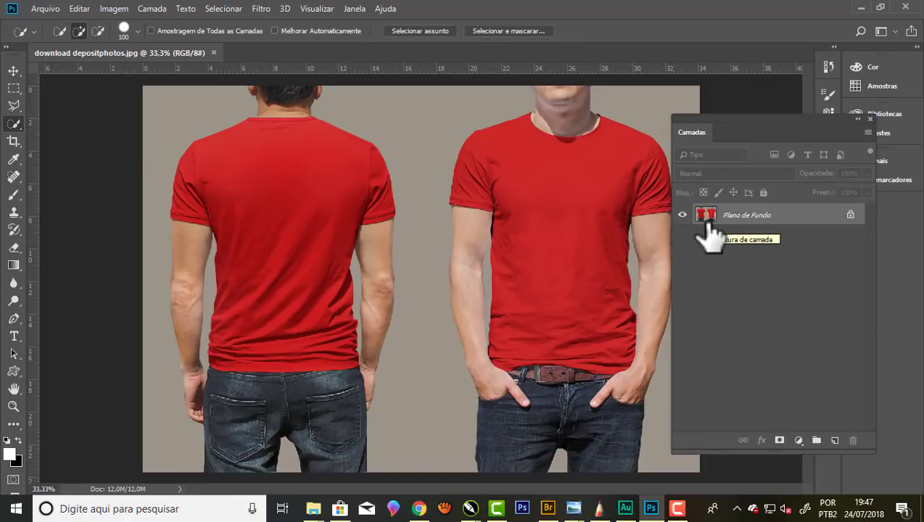
Duplicate Plano de Fundo into Camada 1 and leave the copy active
key("ctrl+j")
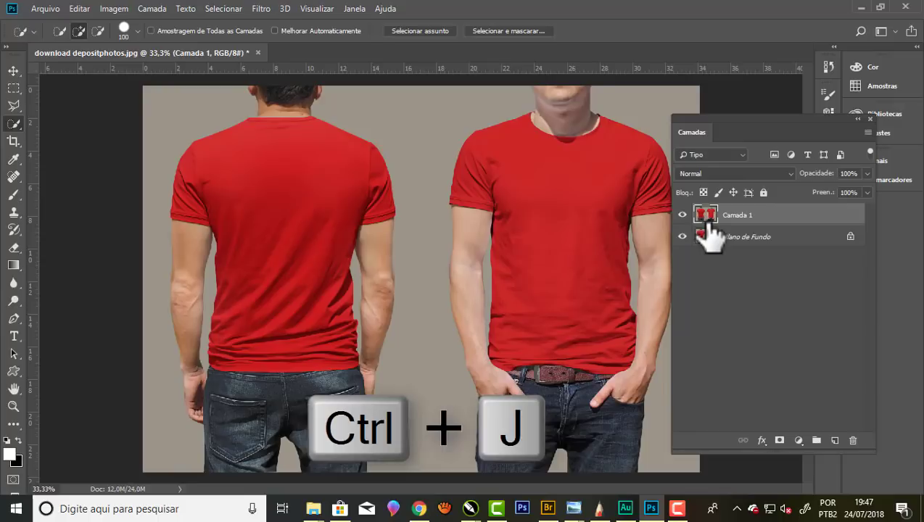
left_click(821, 242)
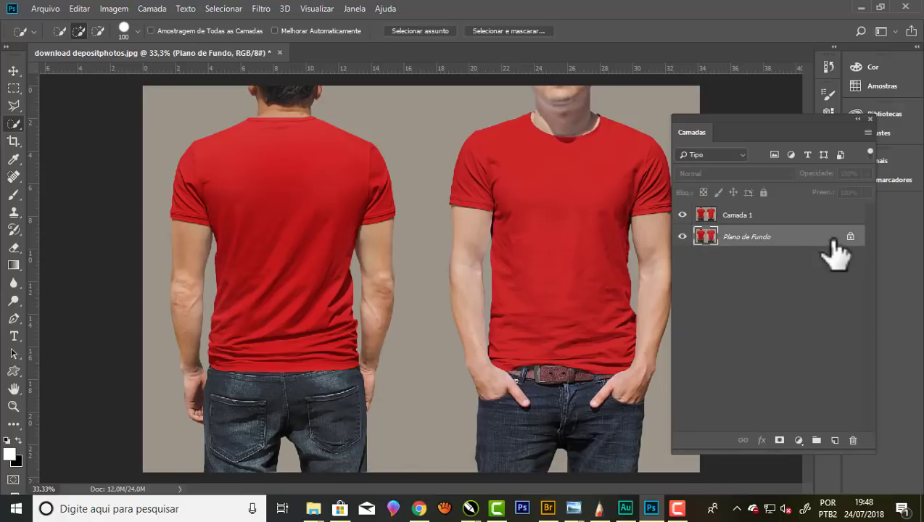
left_click(781, 218)
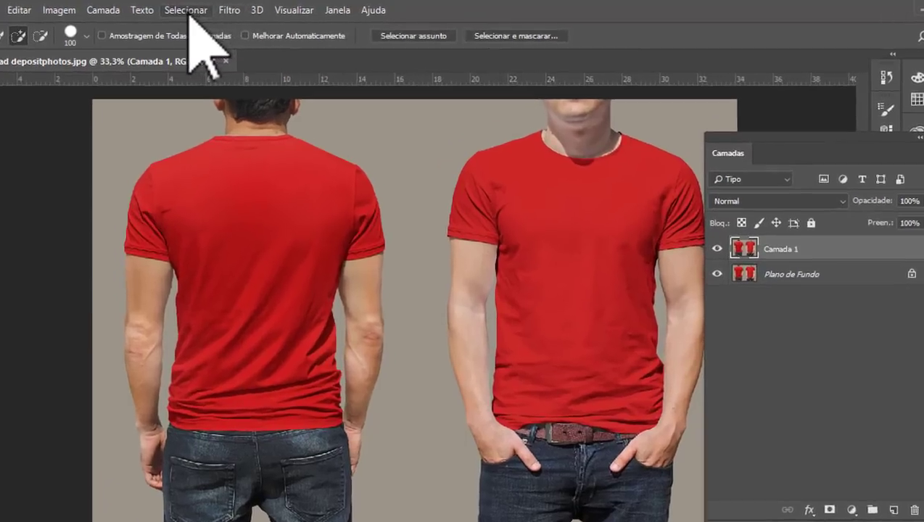
left_click(221, 9)
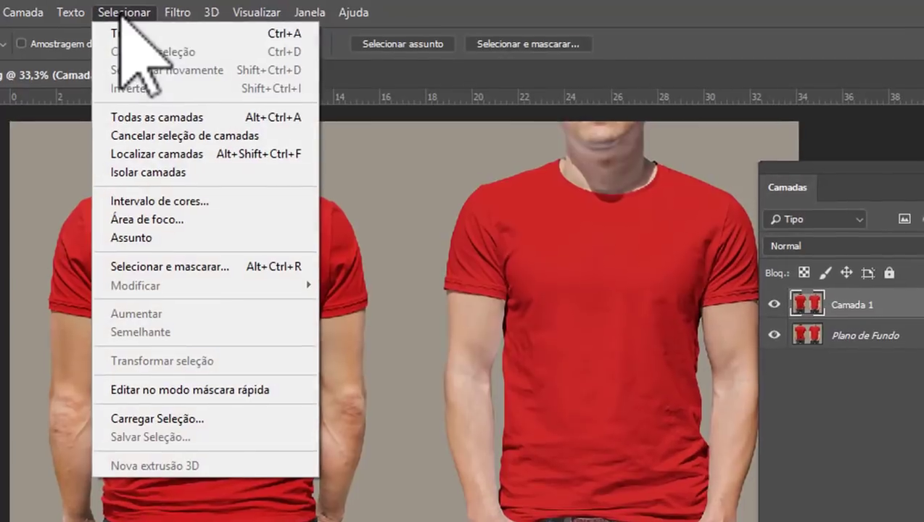
left_click(159, 202)
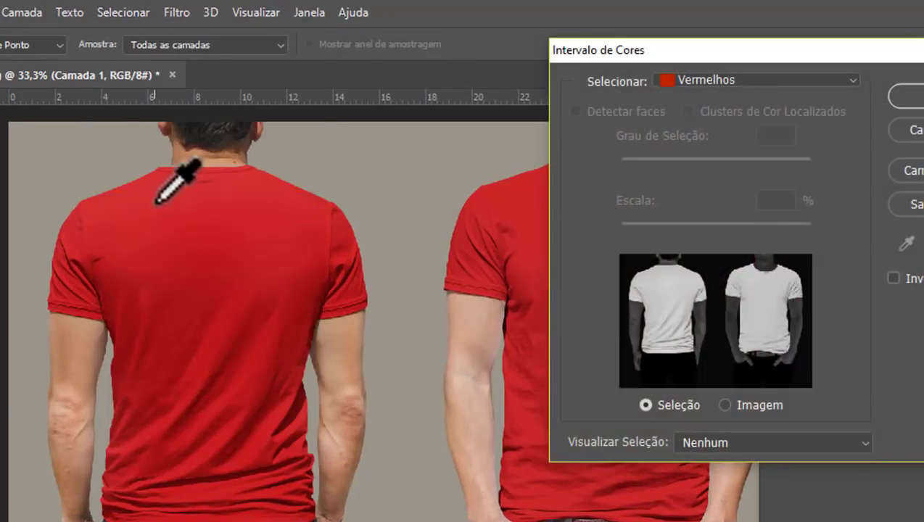
left_click(853, 82)
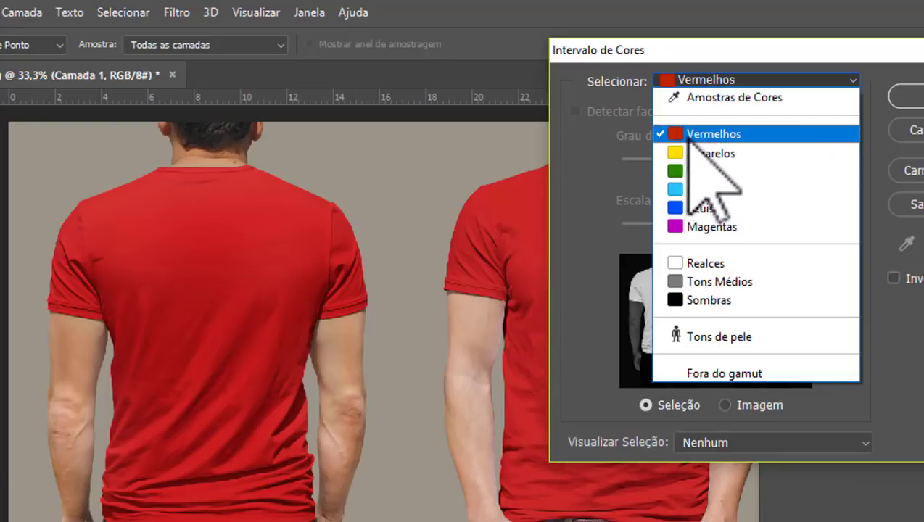
left_click(913, 102)
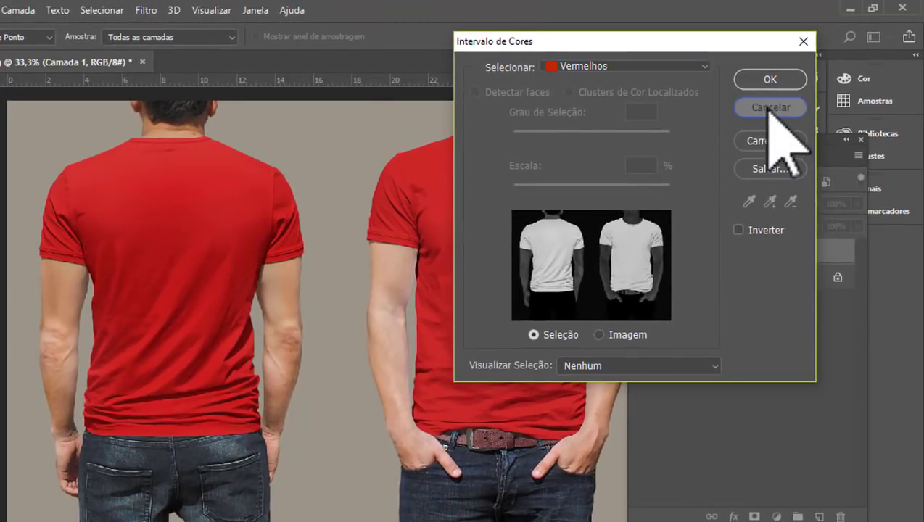
left_click(769, 109)
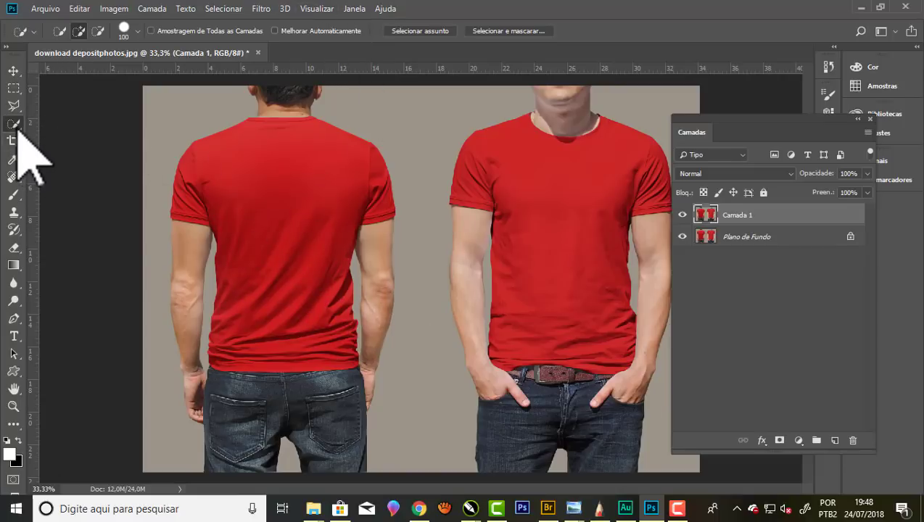
Quick-select the back model's and front model's red T-shirts
right_click(17, 129)
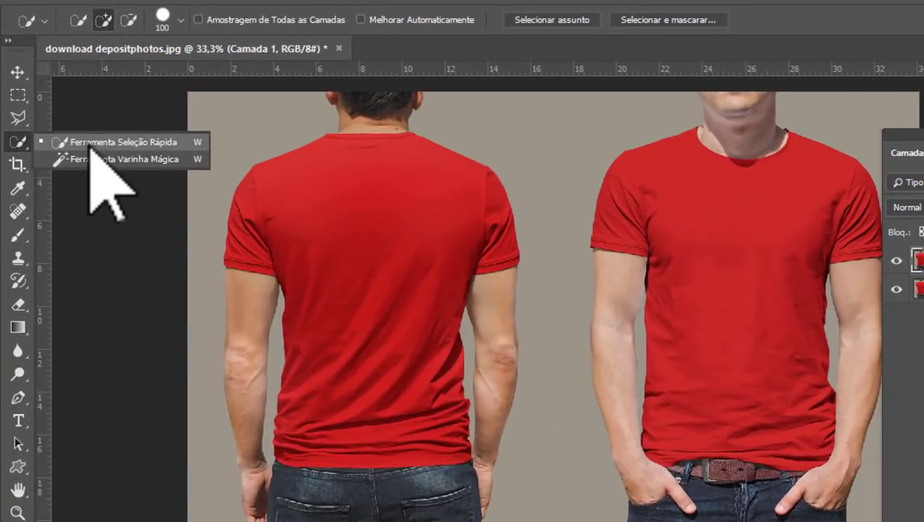
left_click(89, 143)
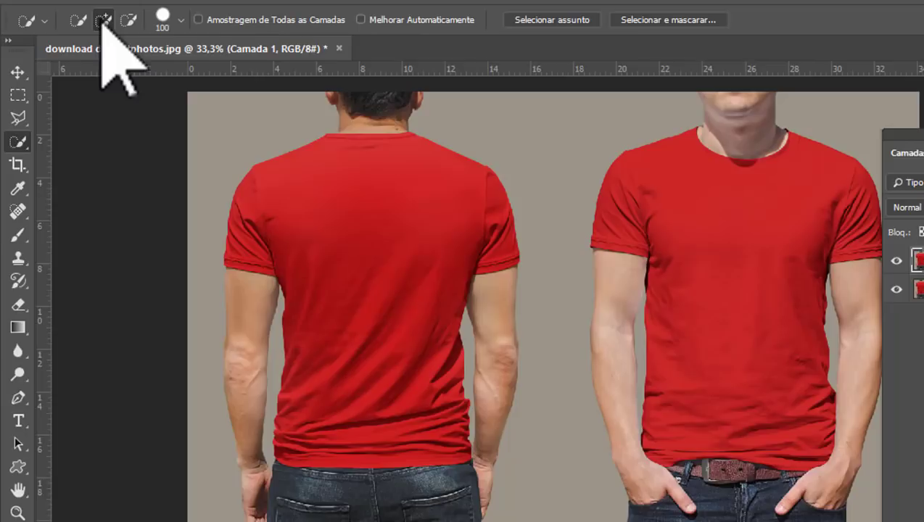
left_click(320, 163)
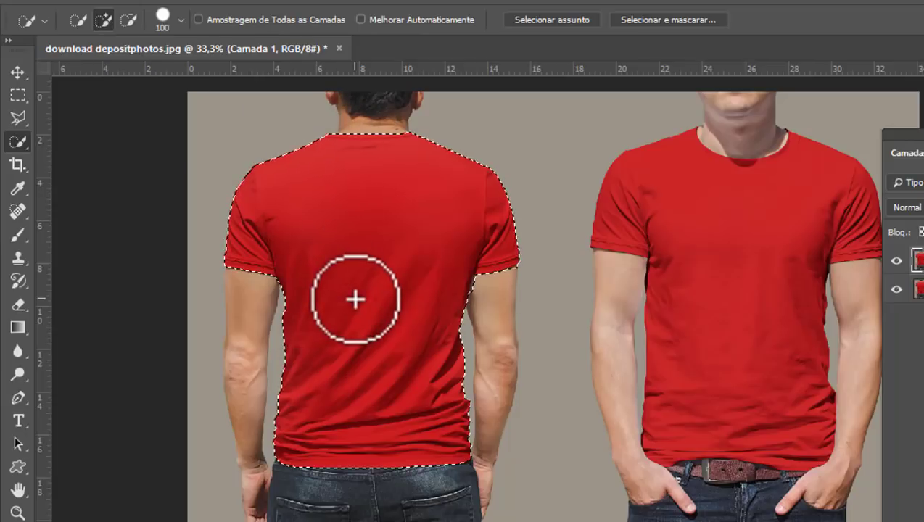
left_click_drag(761, 274, 778, 317)
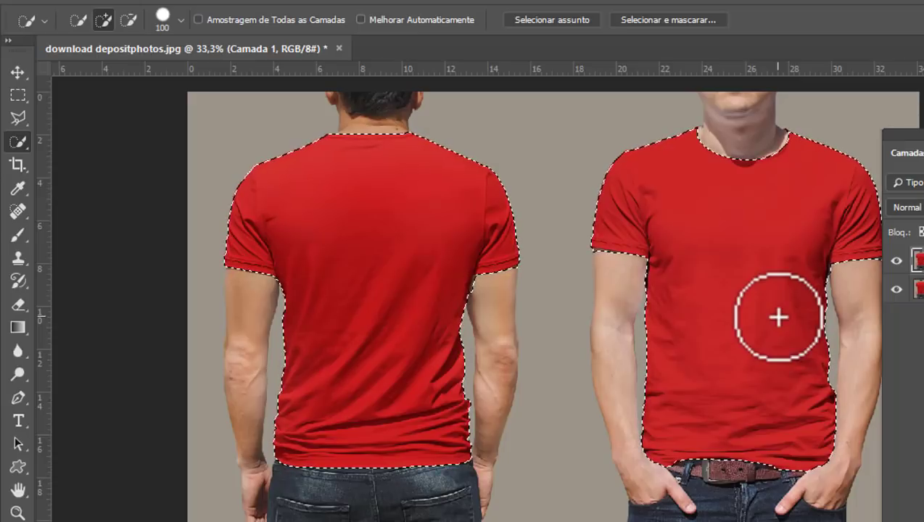
Switch the selection to subtract mode and zoom into the sleeve edge
key("alt")
scroll(492, 285, "up", 2)
scroll(485, 275, "up", 3)
scroll(479, 266, "up", 3)
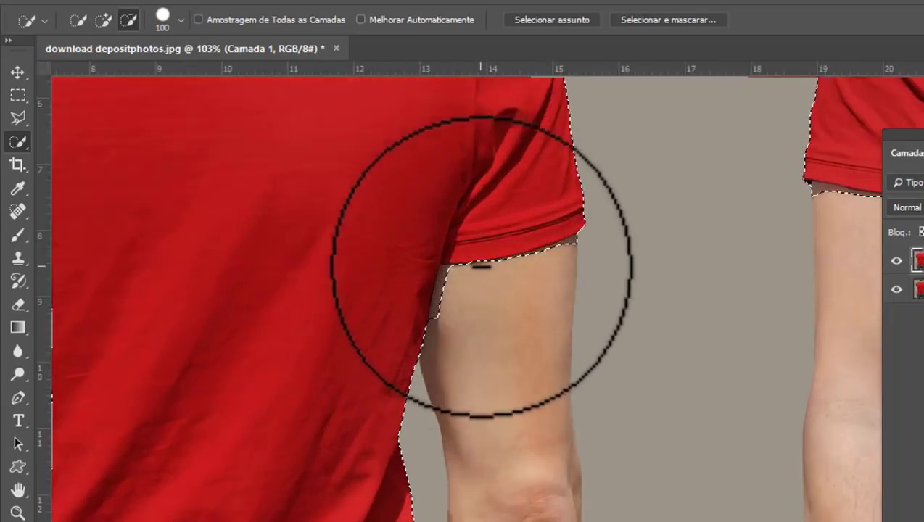
scroll(470, 263, "up", 4)
scroll(462, 261, "up", 2)
scroll(457, 261, "up", 1)
scroll(435, 269, "down", 1)
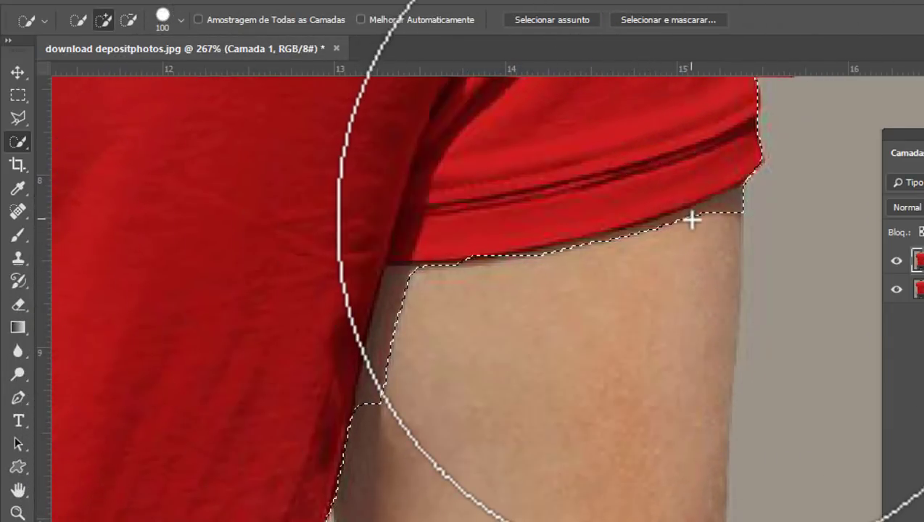
Set Quick Selection to subtract mode with a smaller brush for fine edges
left_click(128, 20)
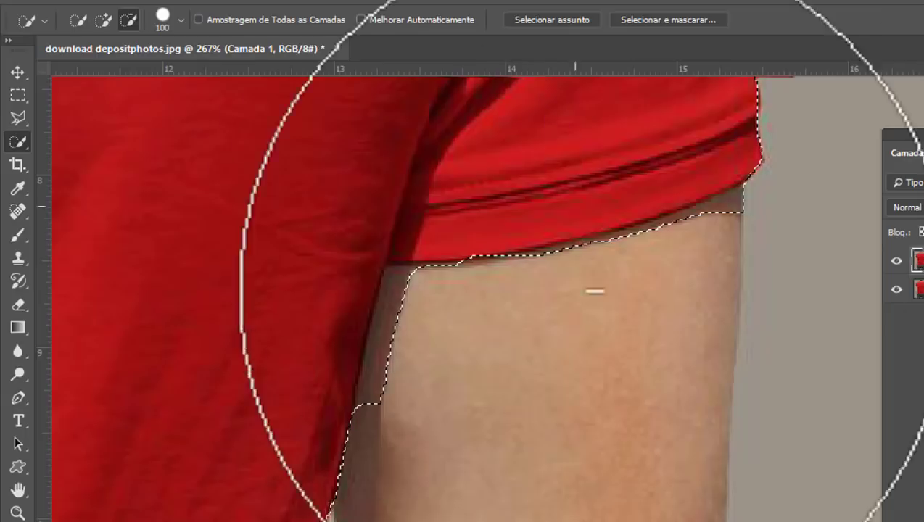
key("[")
key("[")
key("[")
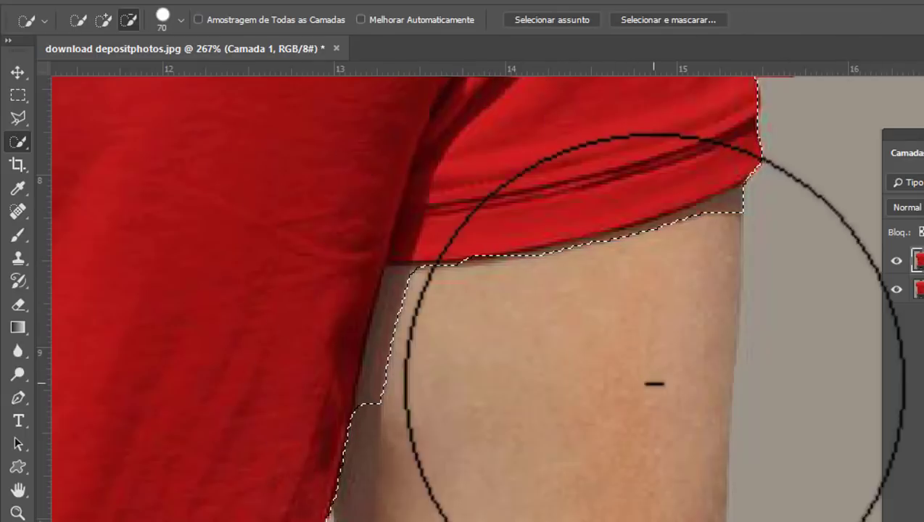
key("[")
right_click(389, 386)
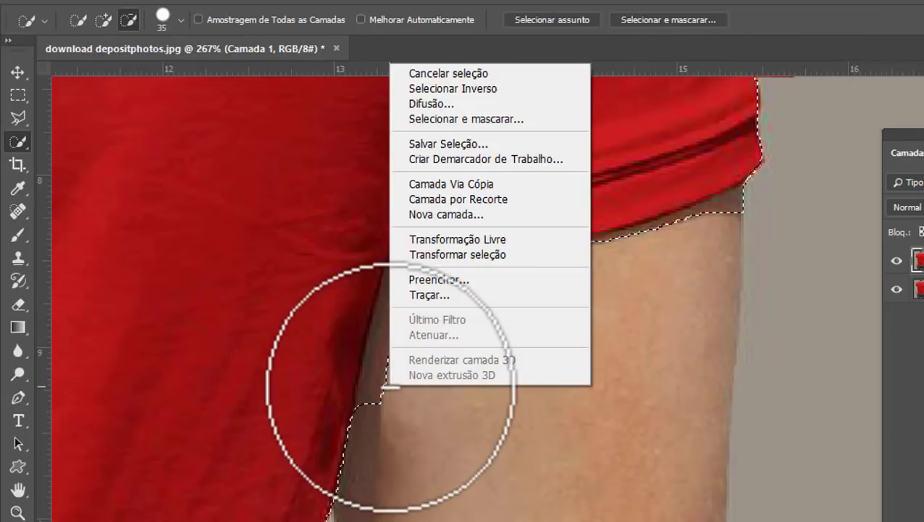
left_click(481, 212)
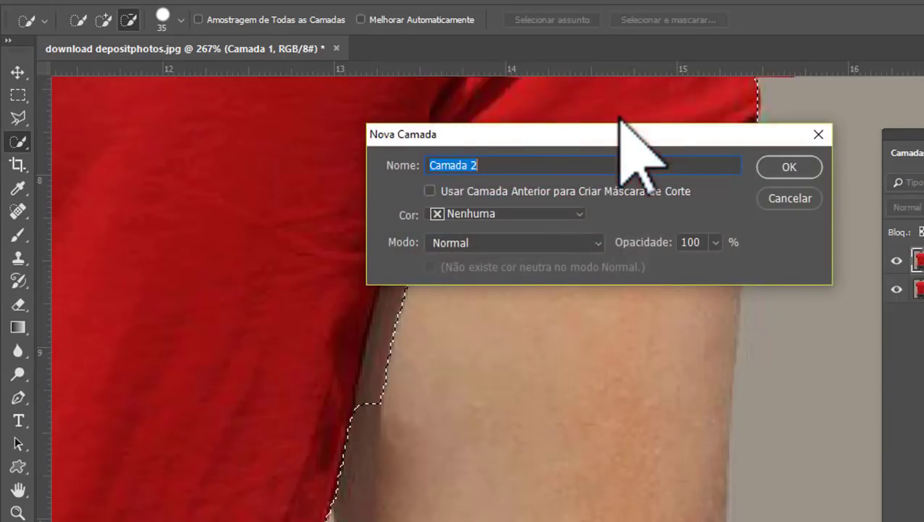
left_click(791, 166)
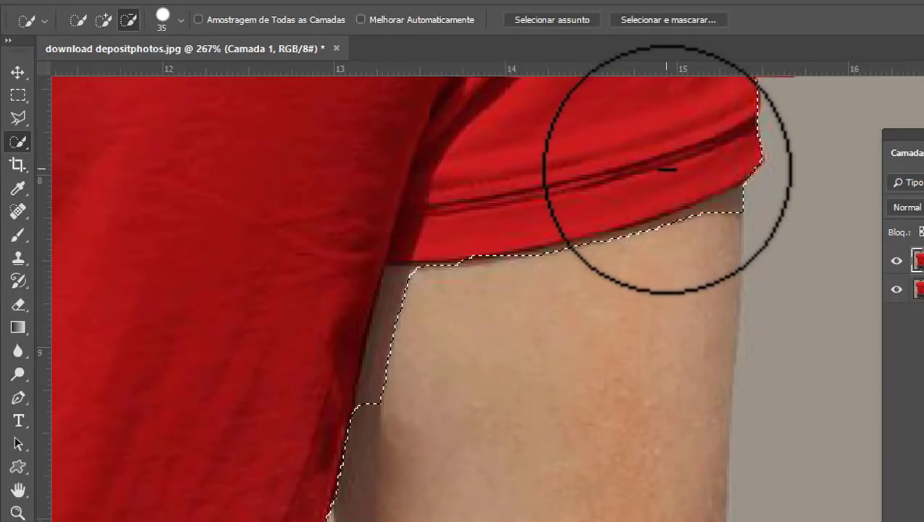
left_click(46, 21)
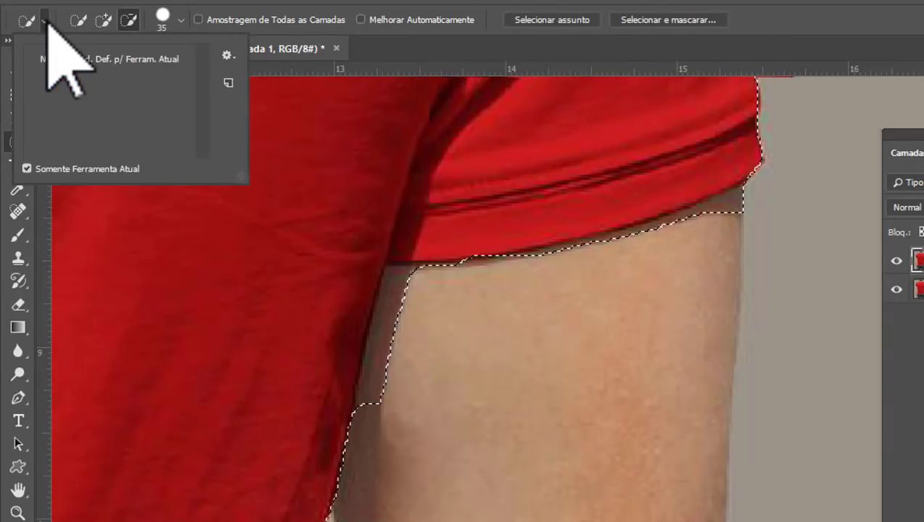
left_click(45, 20)
left_click(182, 21)
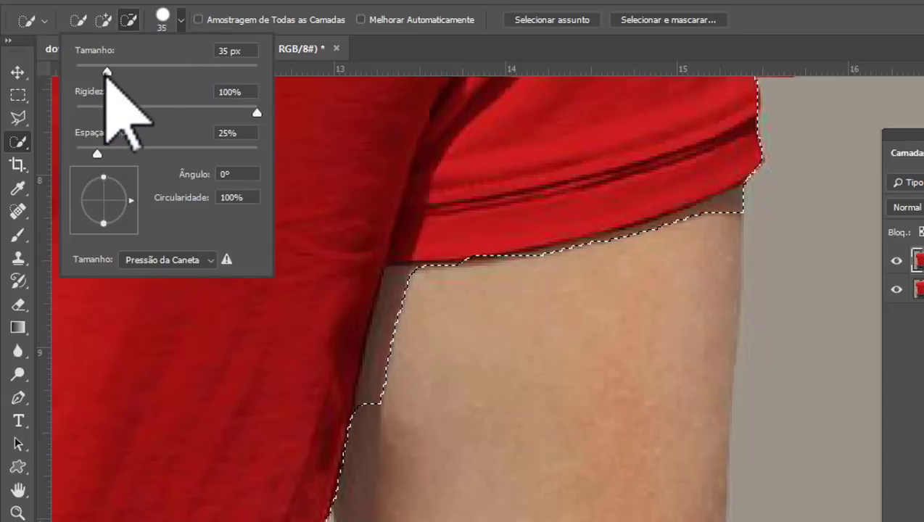
left_click(766, 15)
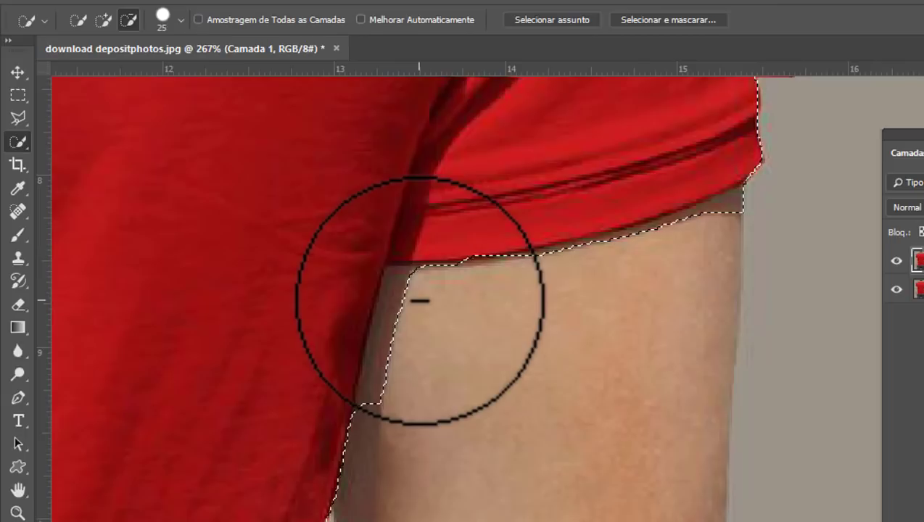
key("bracketleft")
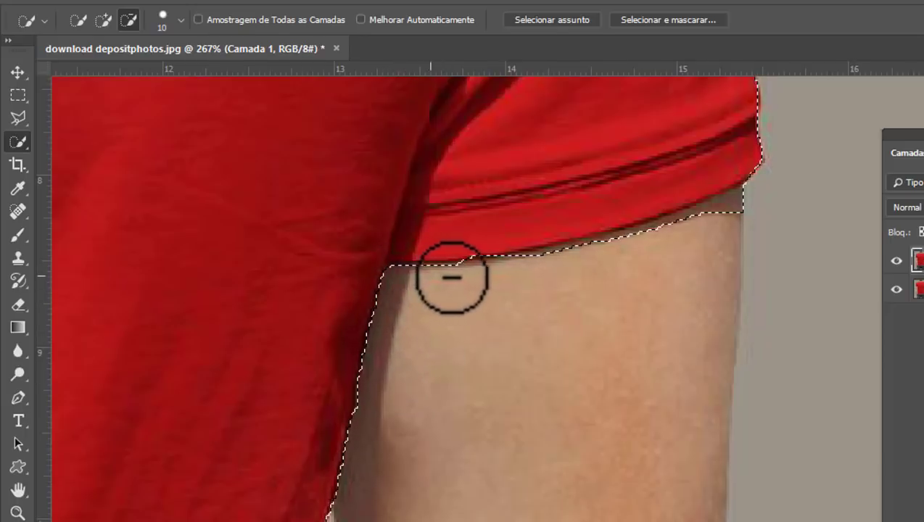
Remove the skin below the front model's sleeve from the selection
mouse_move(726, 223)
left_mouse_down()
mouse_move(769, 207)
mouse_move(672, 232)
left_mouse_up()
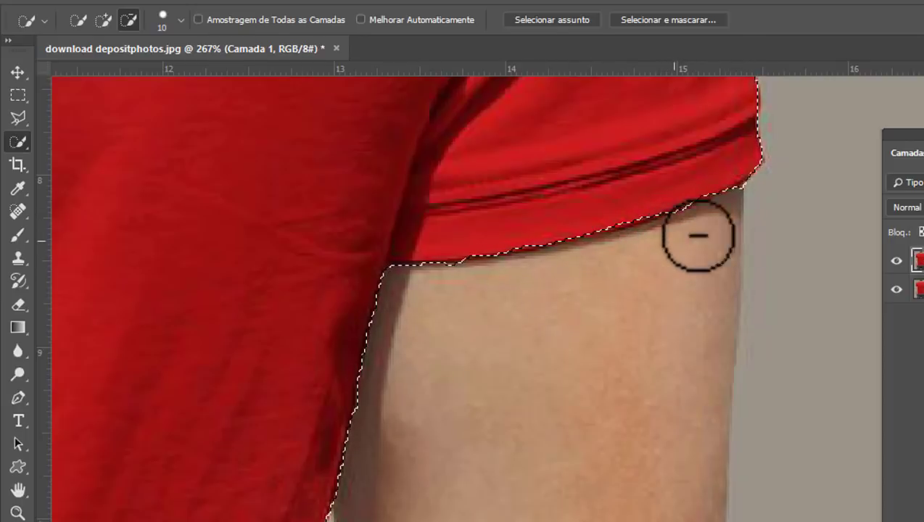
scroll(635, 269, "down", 2)
scroll(634, 268, "down", 3)
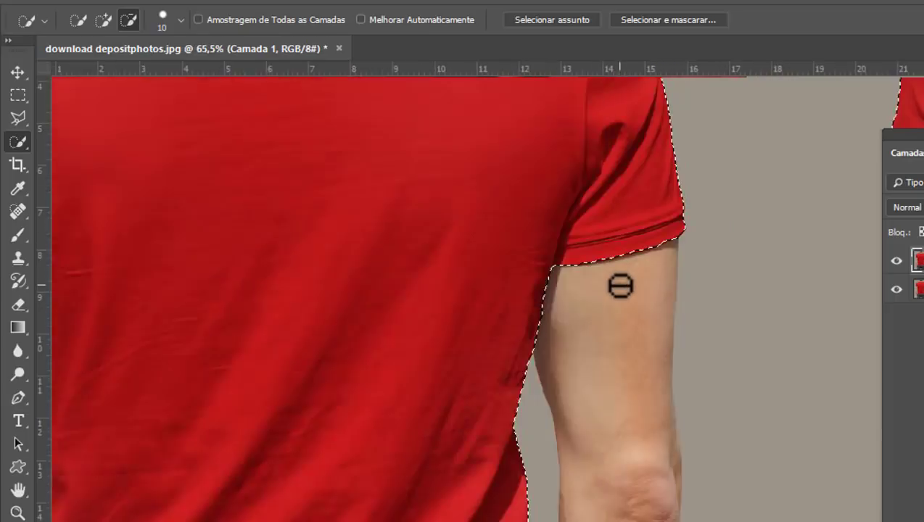
scroll(619, 283, "down", 1)
scroll(598, 283, "up", 1)
scroll(303, 276, "up", 2)
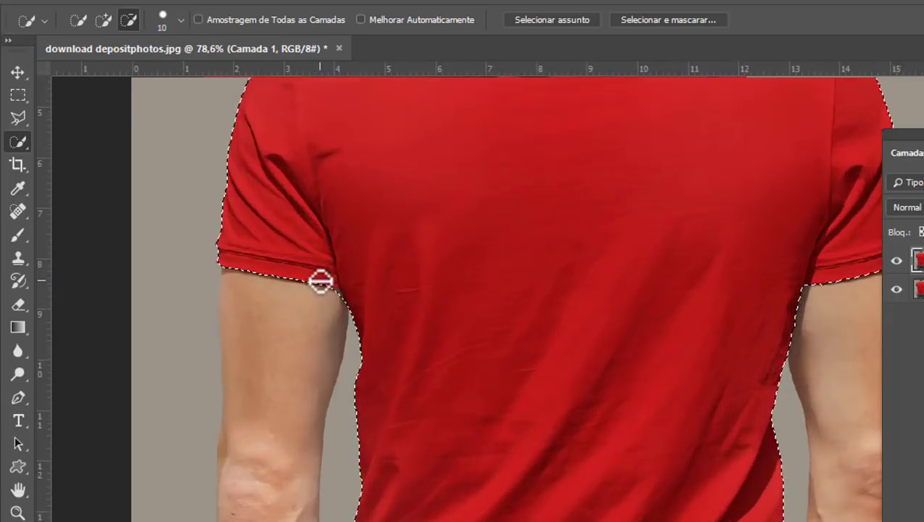
scroll(320, 281, "up", 2)
scroll(338, 303, "up", 2)
scroll(346, 303, "up", 1)
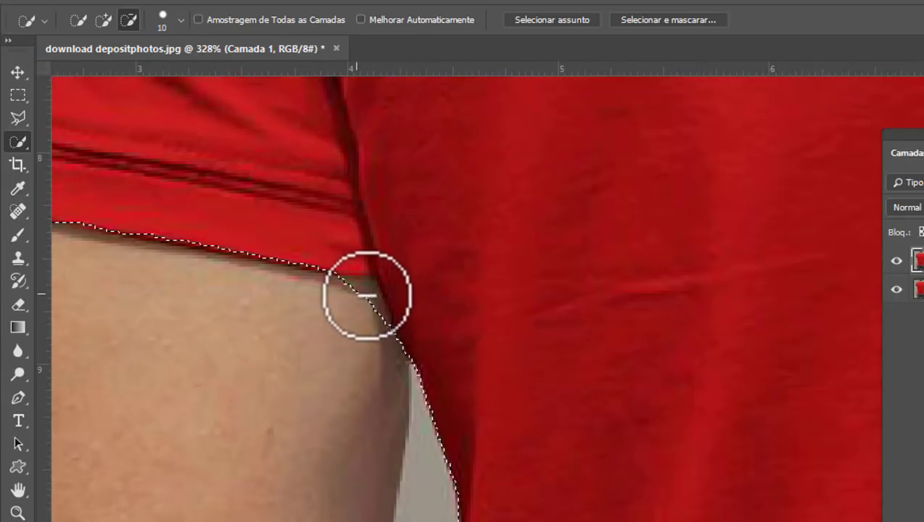
Trim the arm skin out of the back model's shirt selection and inspect the edges
left_click_drag(367, 299, 373, 309)
scroll(404, 353, "down", 1)
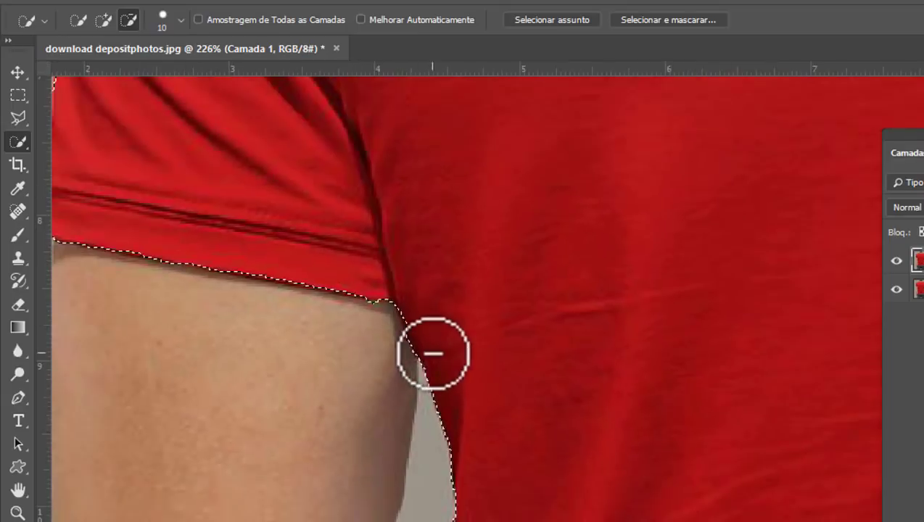
scroll(433, 355, "down", 1)
scroll(404, 330, "down", 2)
scroll(388, 334, "down", 2)
scroll(363, 331, "down", 1)
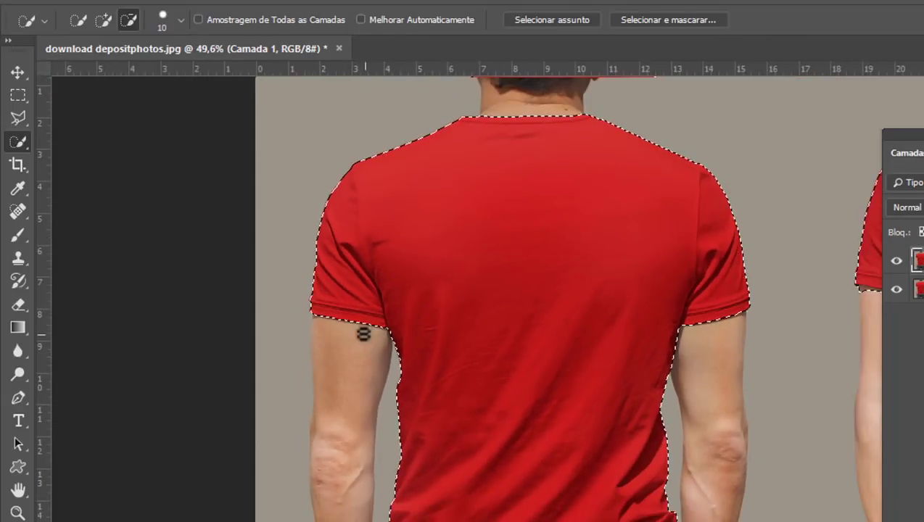
scroll(431, 122, "up", 2)
scroll(374, 151, "up", 2)
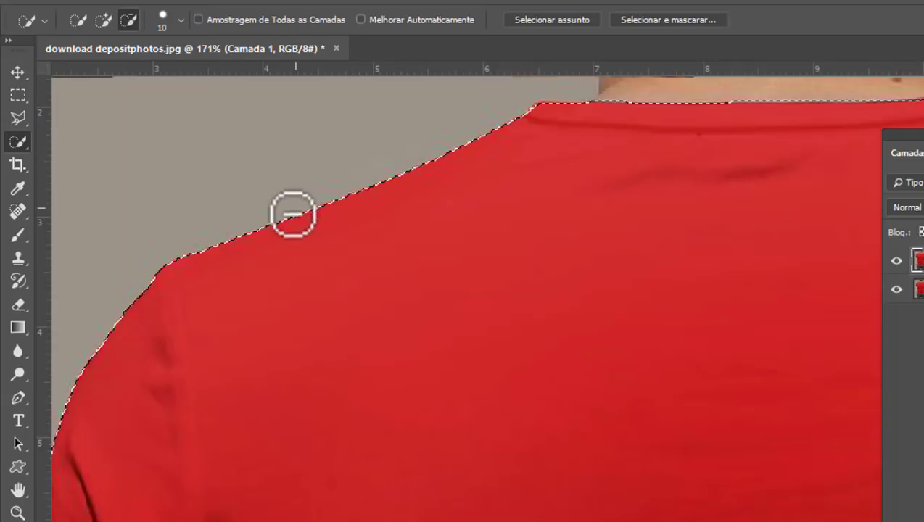
scroll(288, 217, "up", 1)
scroll(284, 218, "up", 1)
scroll(242, 207, "down", 2)
scroll(225, 203, "down", 4)
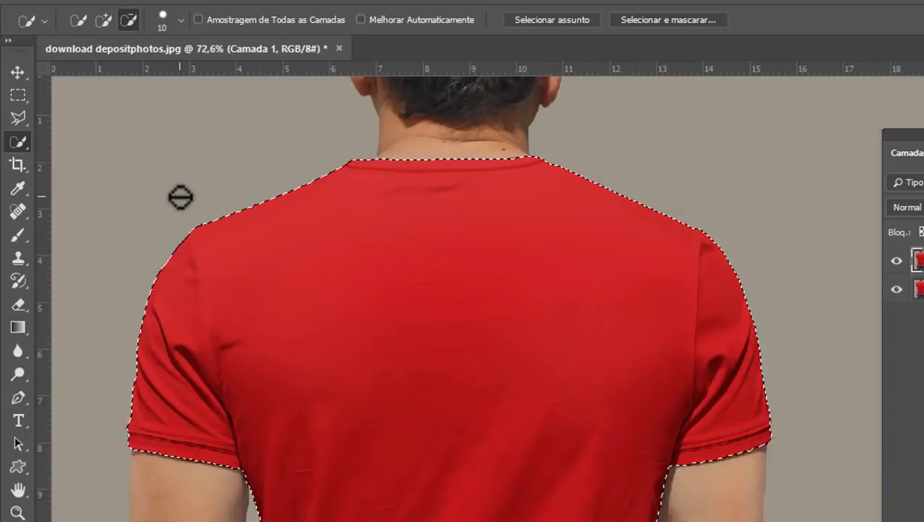
scroll(238, 180, "down", 1)
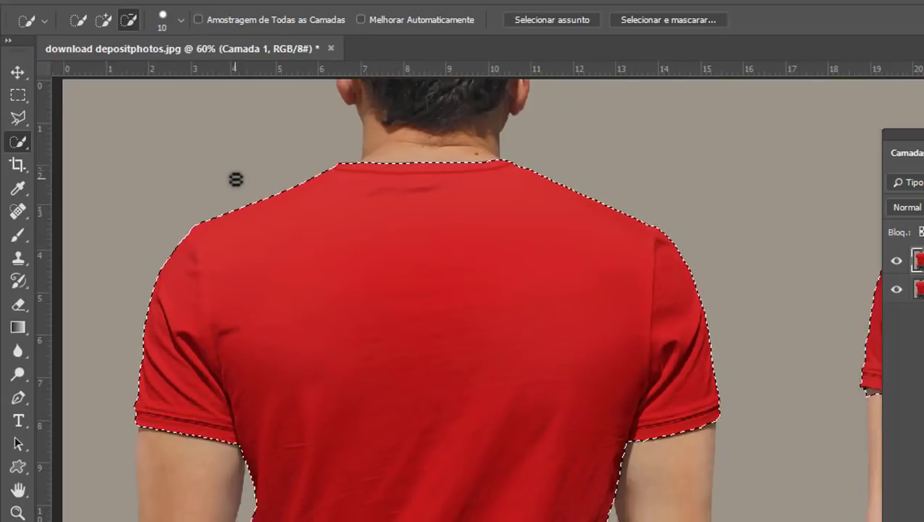
scroll(237, 174, "down", 2)
Apply Remover saturação to Camada 1 so the red shirts turn grey
key("ctrl+d")
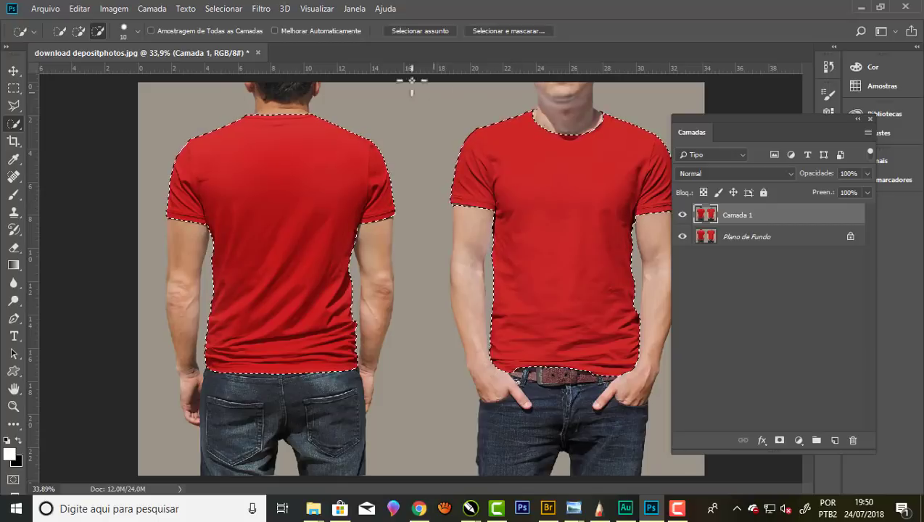
left_click(114, 10)
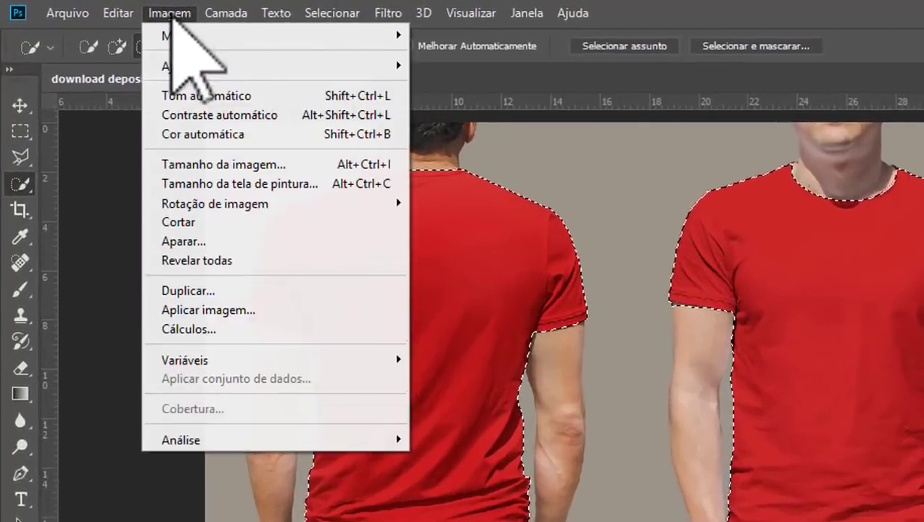
mouse_move(216, 79)
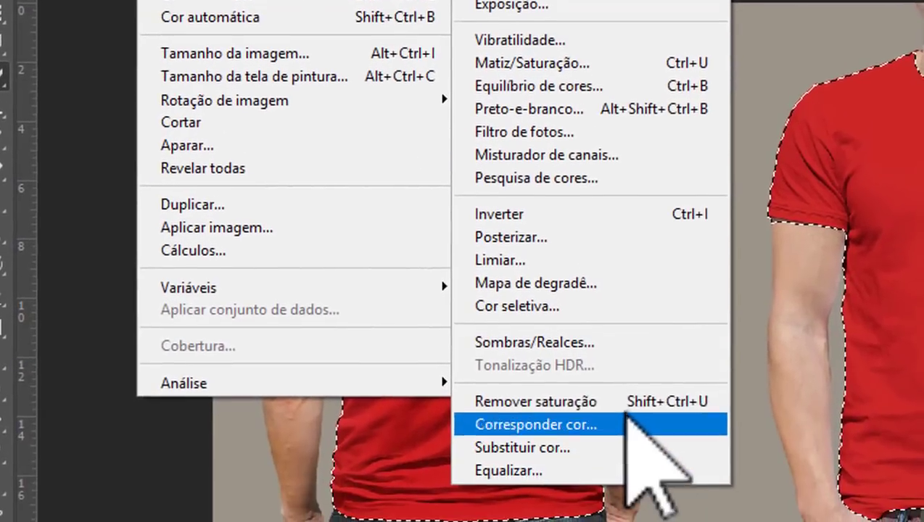
left_click(554, 482)
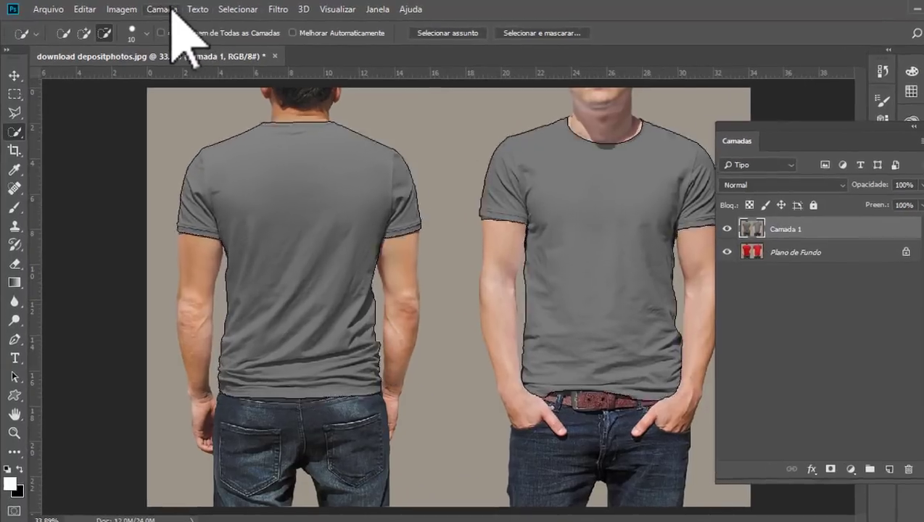
Create a Cor sólida fill layer with the Sobrepor (Overlay) blend mode
left_click(153, 9)
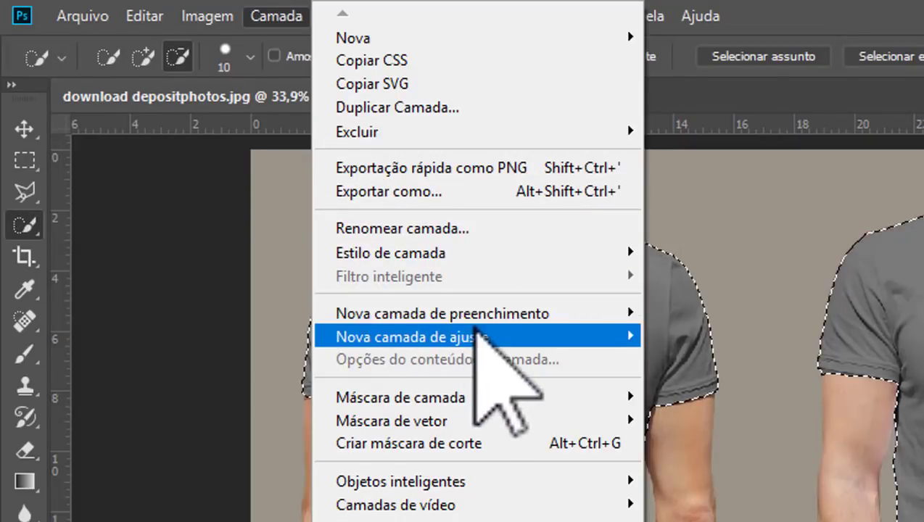
mouse_move(443, 314)
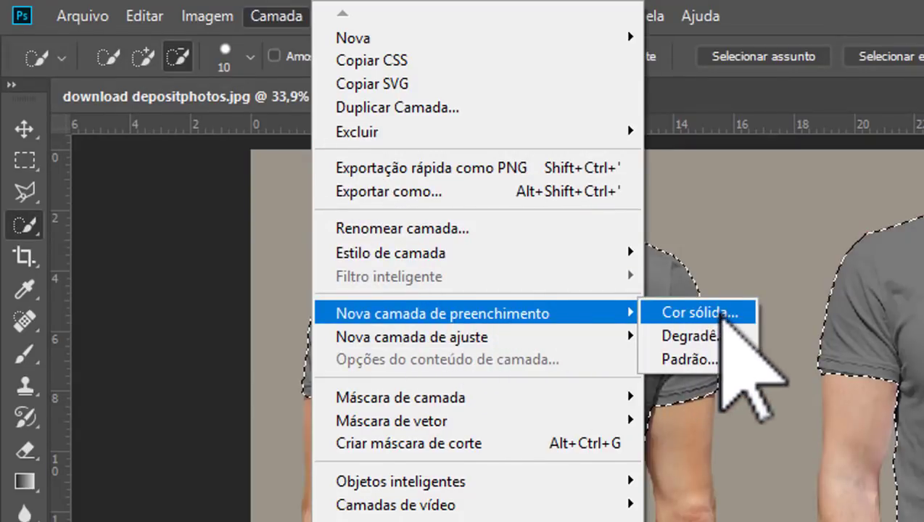
left_click(707, 313)
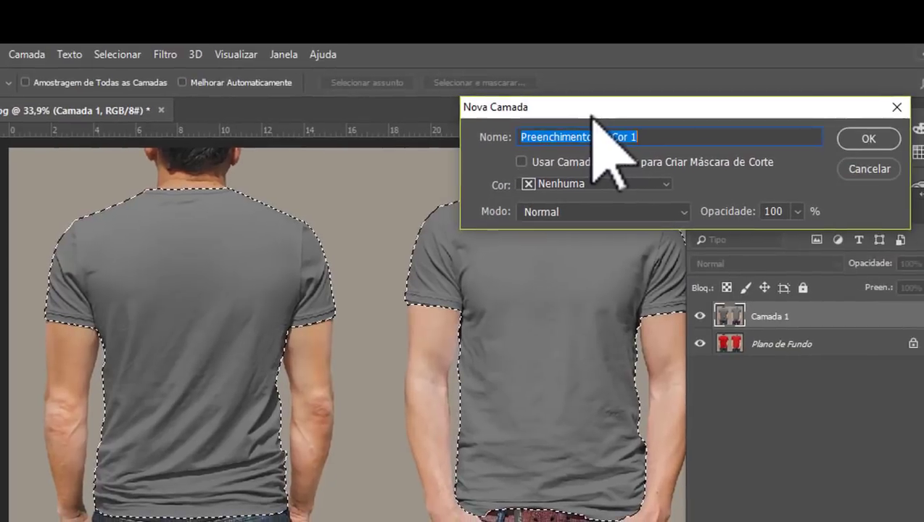
left_click_drag(591, 114, 610, 105)
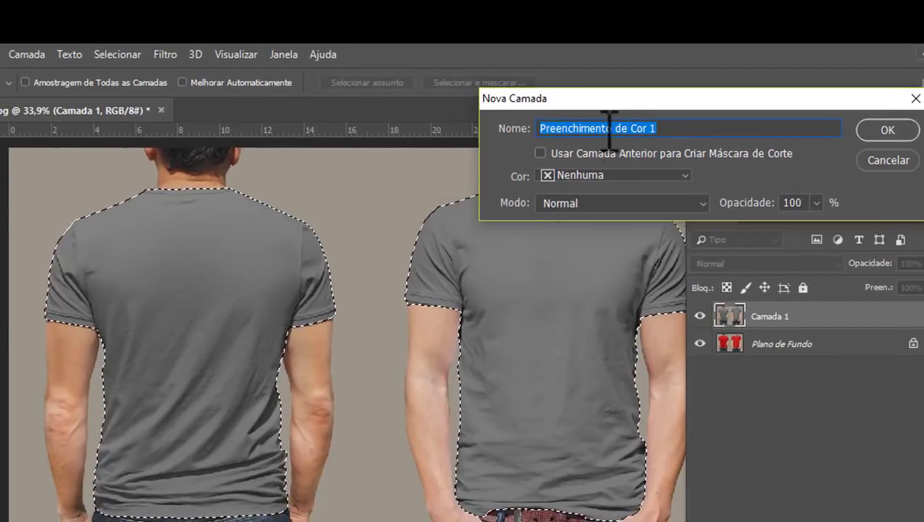
left_click(701, 207)
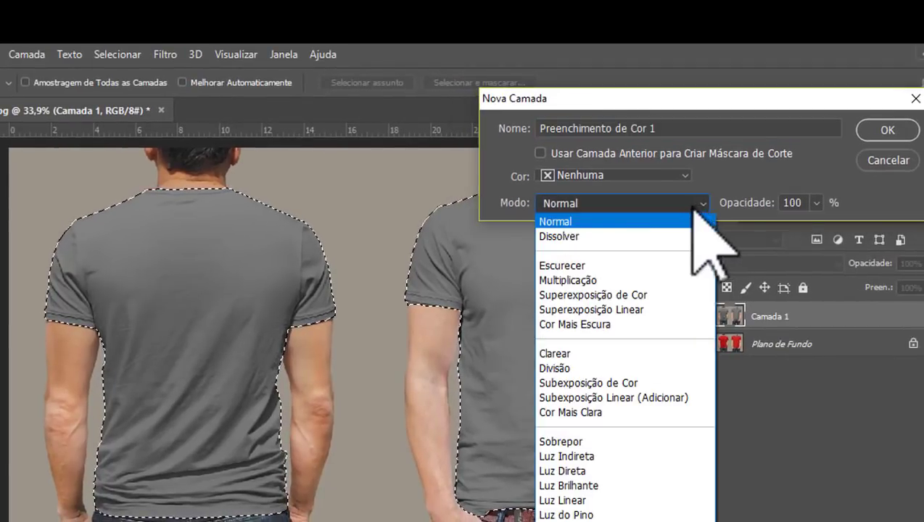
left_click(567, 442)
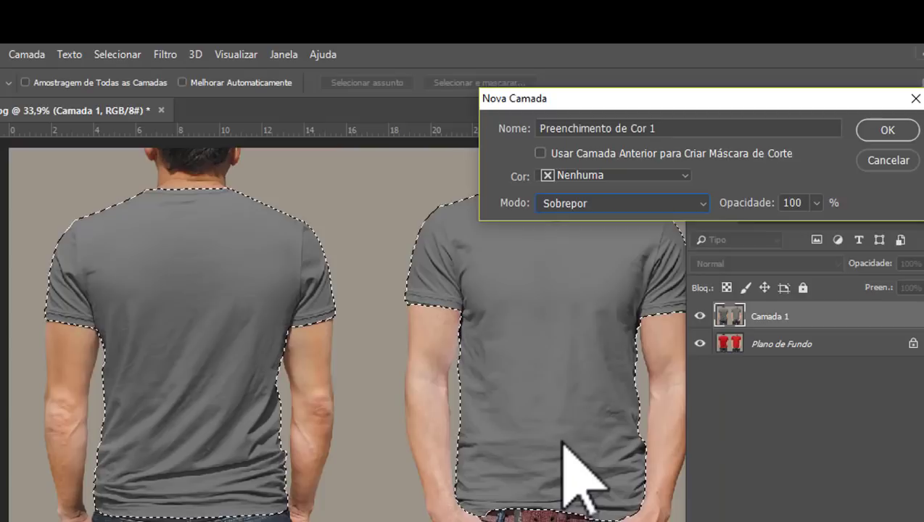
Confirm the Overlay fill layer and give it the blue colour 516eec
left_click(878, 136)
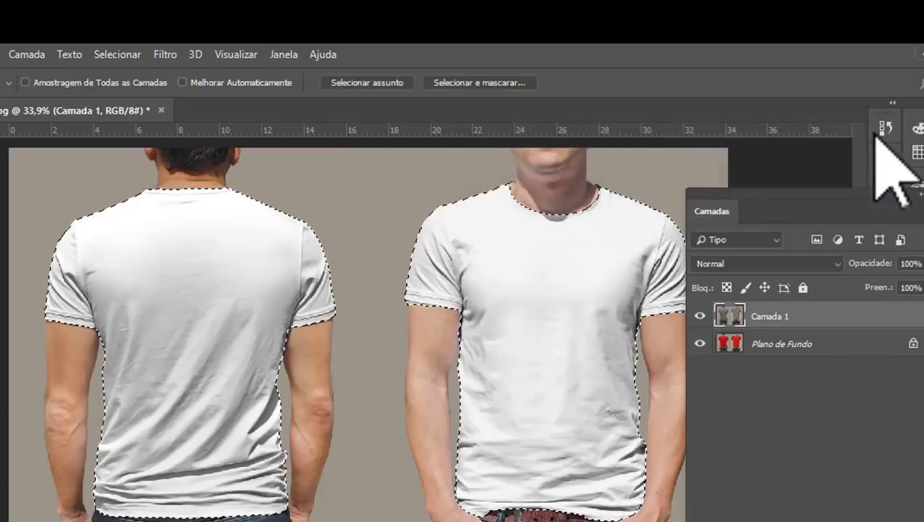
left_click_drag(639, 85, 818, 161)
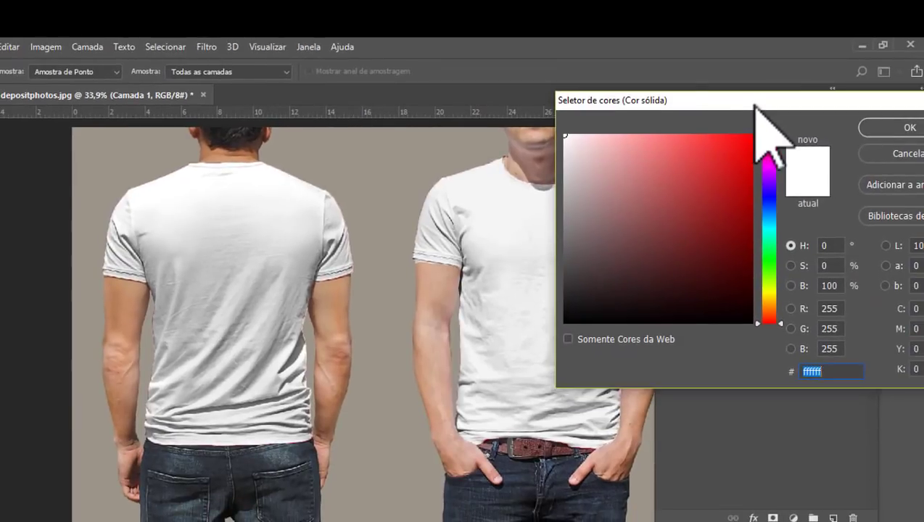
left_click(592, 159)
type("ddbbbb")
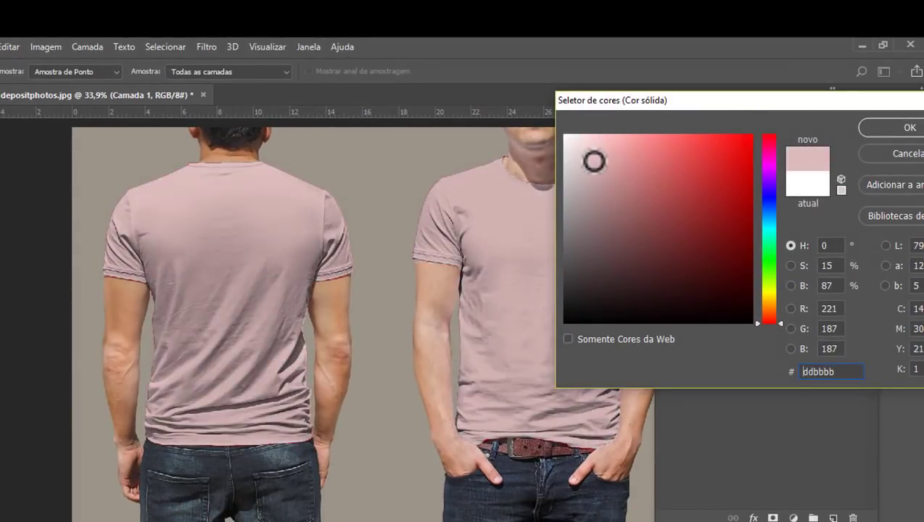
left_click_drag(593, 161, 543, 123)
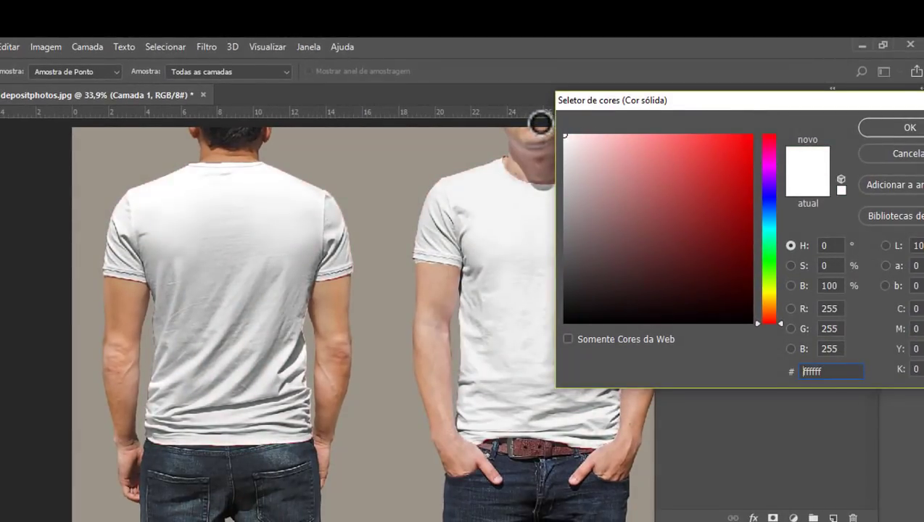
left_click_drag(697, 102, 663, 40)
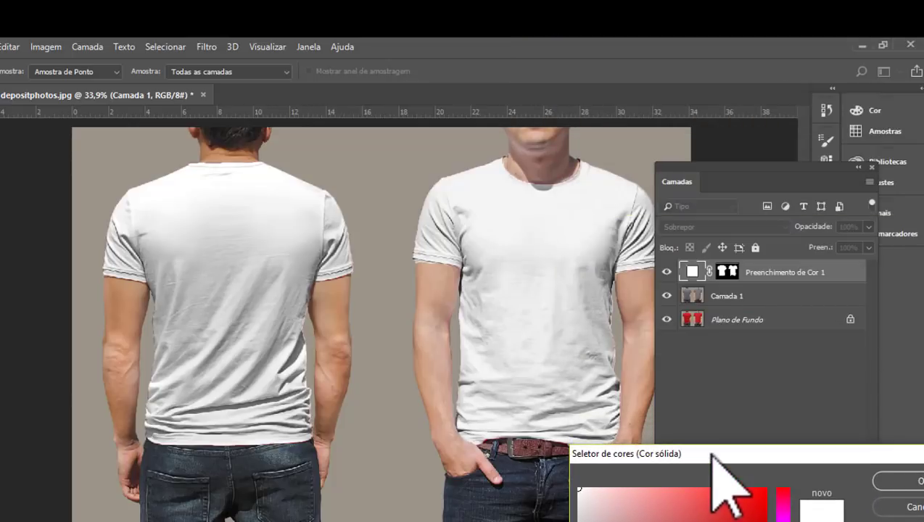
mouse_move(664, 40)
left_mouse_down()
mouse_move(590, 317)
mouse_move(491, 88)
left_mouse_up()
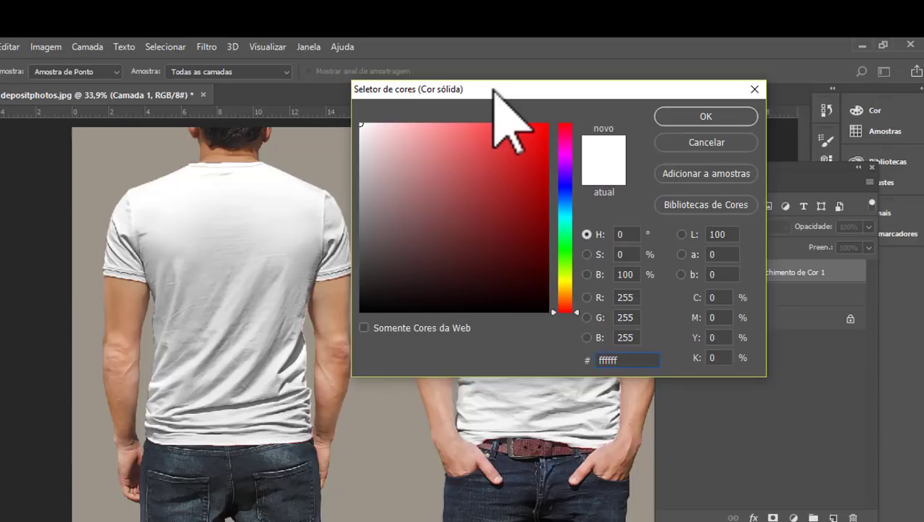
left_click(564, 135)
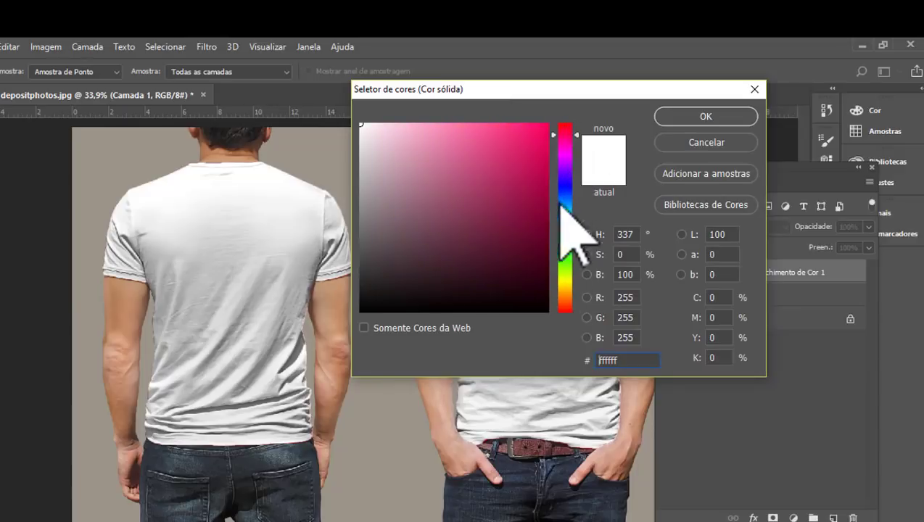
left_click_drag(567, 275, 567, 196)
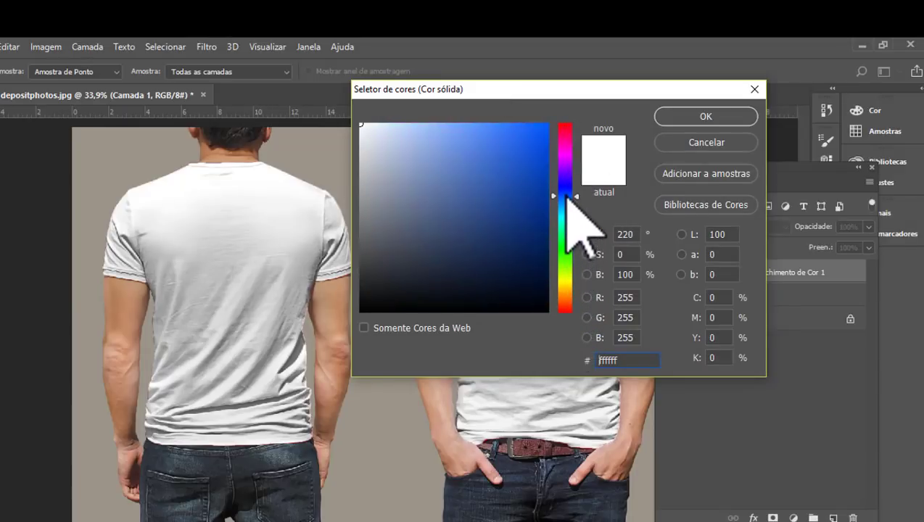
mouse_move(516, 158)
left_mouse_down()
mouse_move(527, 123)
mouse_move(517, 110)
mouse_move(484, 107)
mouse_move(496, 143)
mouse_move(495, 127)
mouse_move(486, 139)
left_mouse_up()
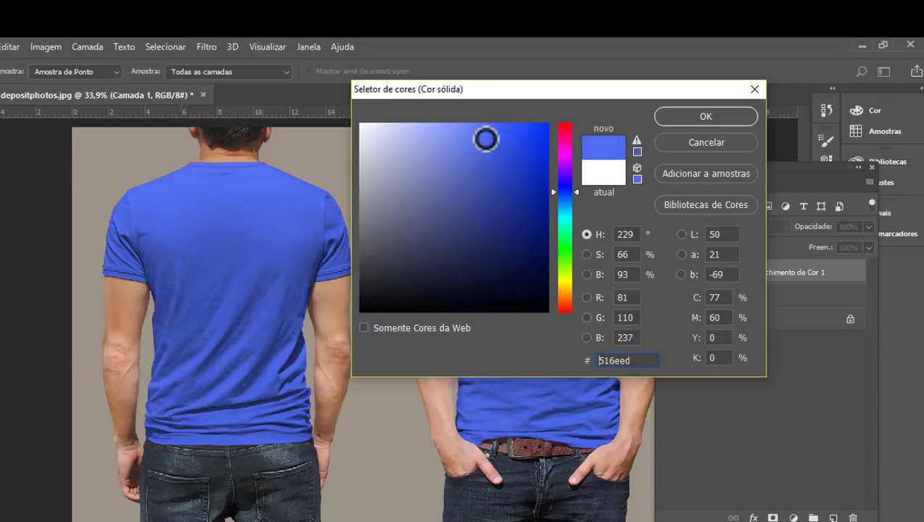
left_click(709, 117)
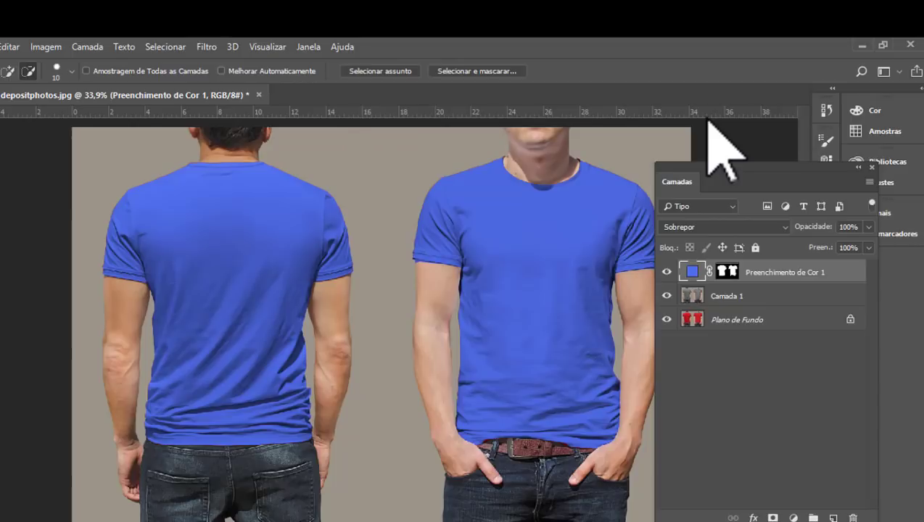
scroll(130, 256, "down", 2)
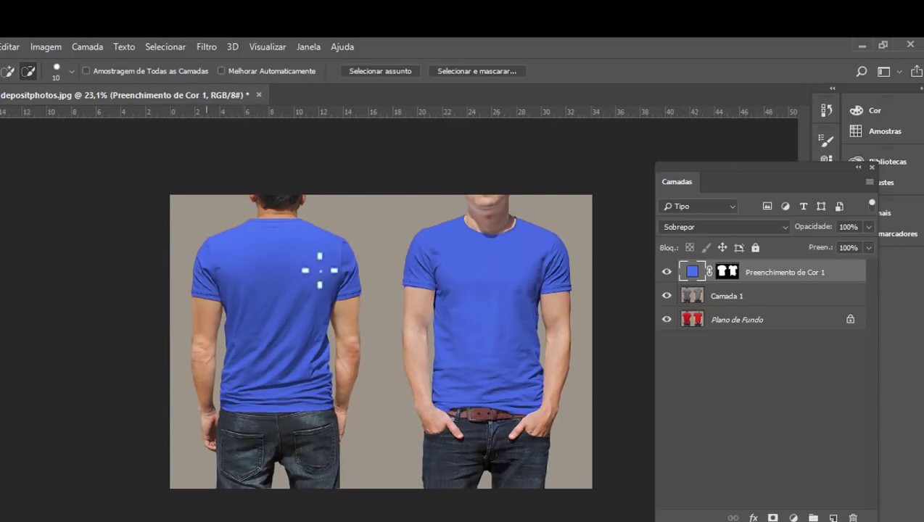
scroll(545, 307, "up", 1)
scroll(608, 290, "up", 1)
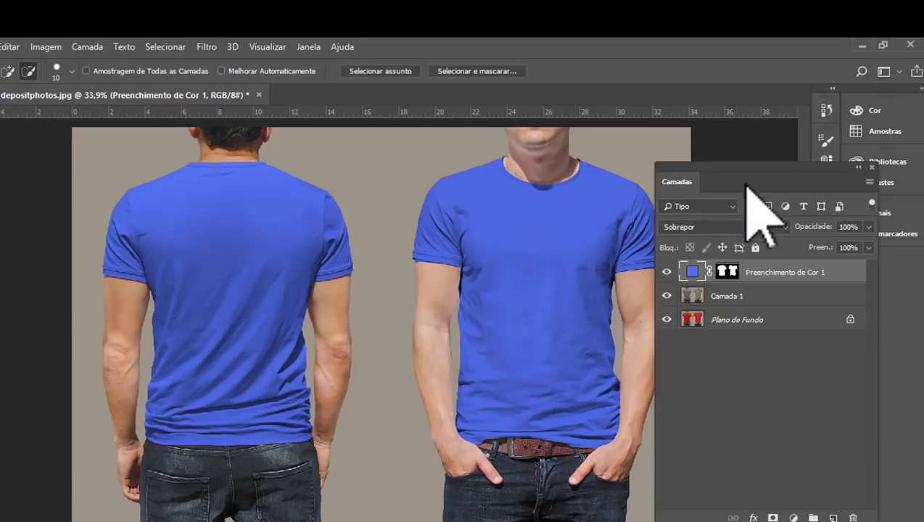
left_click_drag(763, 176, 807, 70)
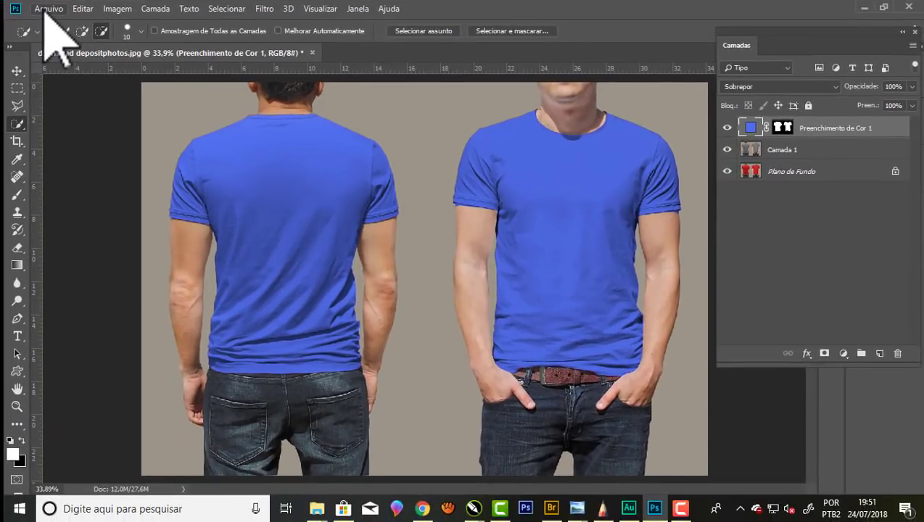
Save the document as Photoshop file 'camisa editável 01' with maximized compatibility
left_click(48, 9)
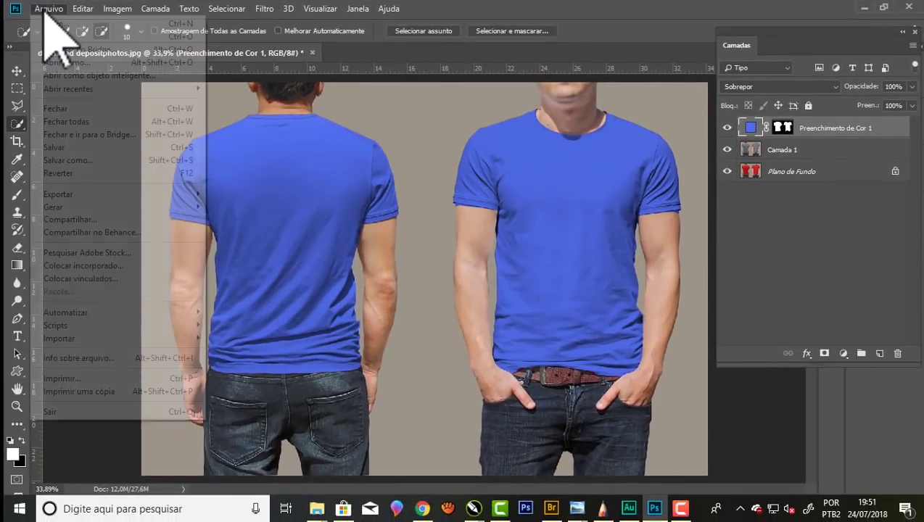
left_click(69, 161)
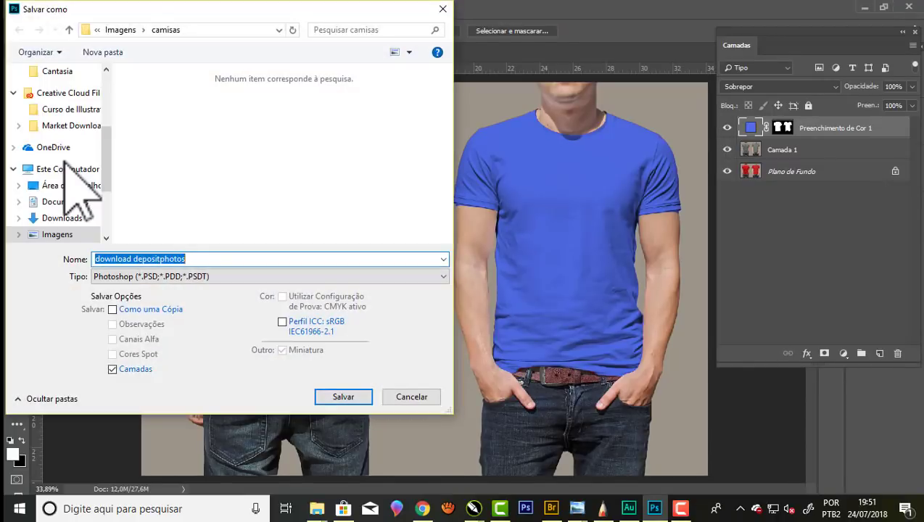
left_click(209, 259)
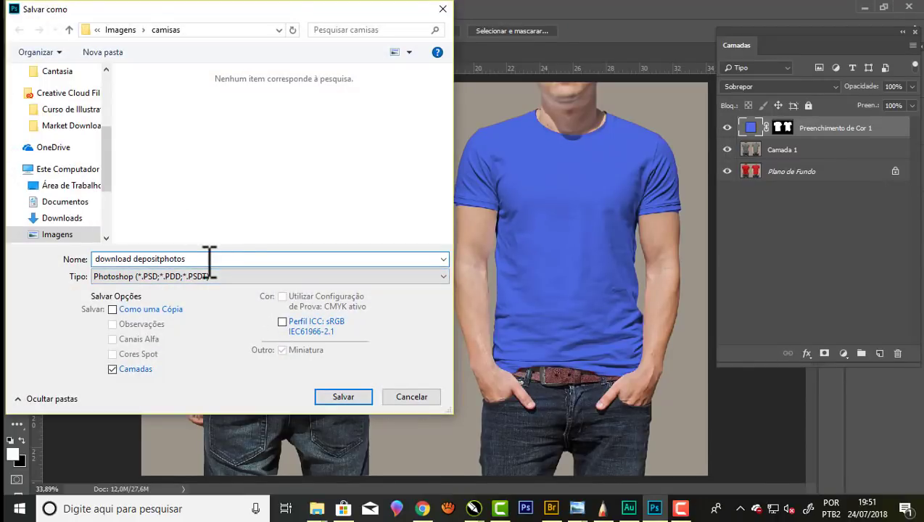
left_click_drag(96, 258, 42, 261)
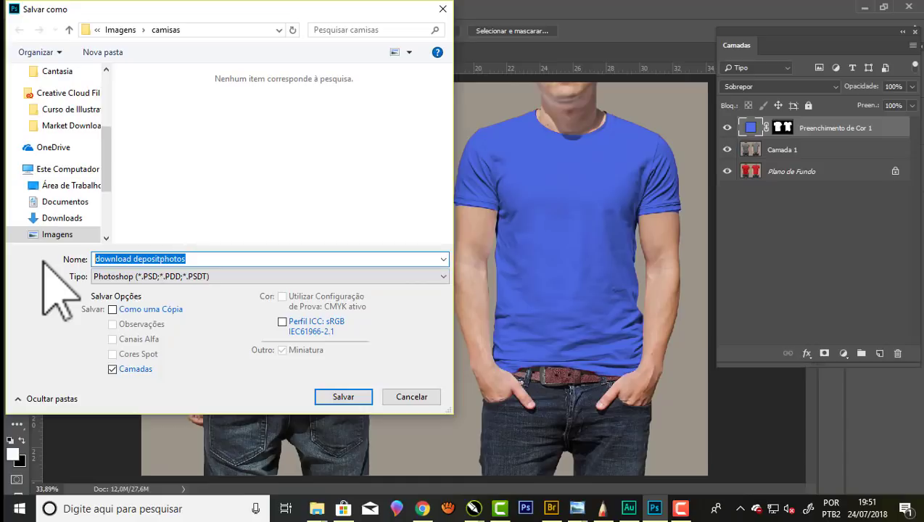
type("camisa editável 01")
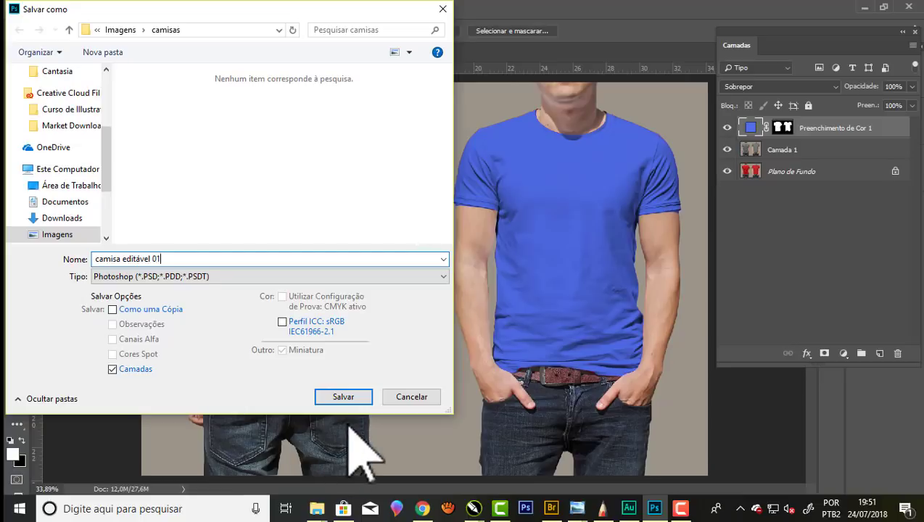
left_click(344, 398)
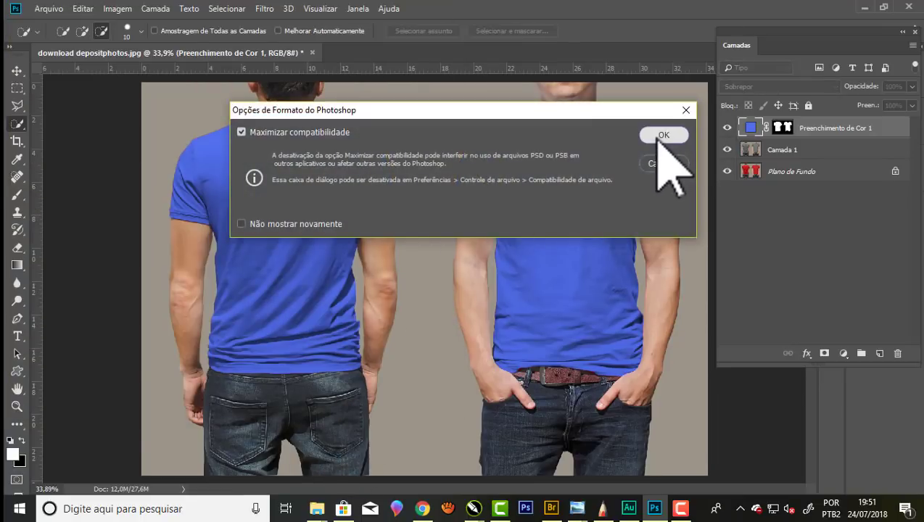
left_click(662, 135)
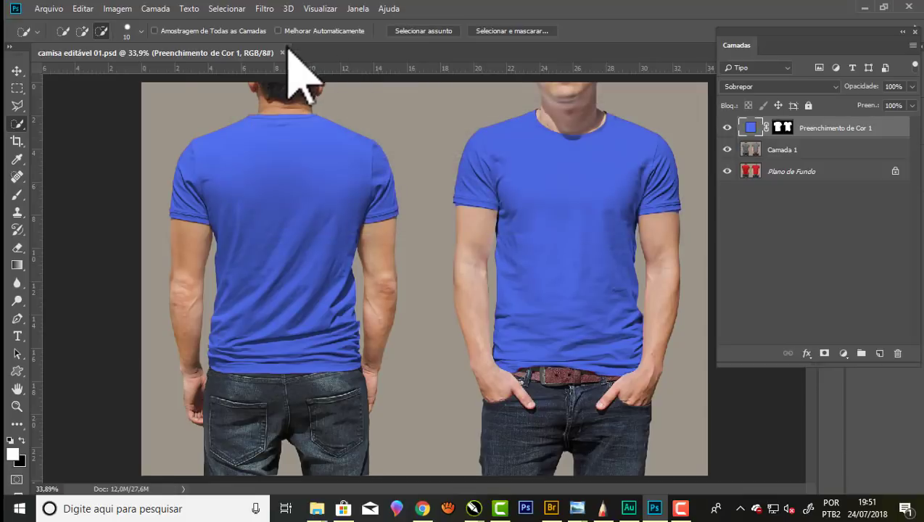
Close the mockup tab and reopen 'camisa editável 01.psd' from the camisas folder
left_click(282, 52)
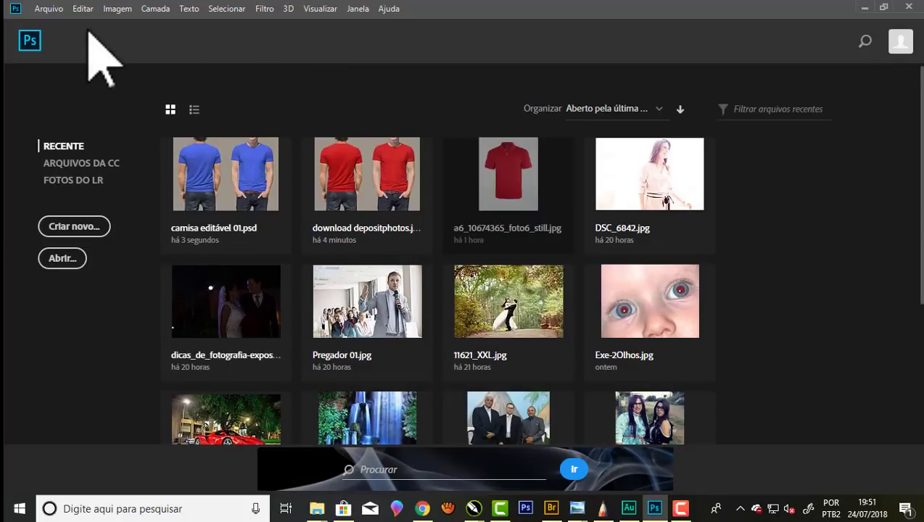
left_click(51, 9)
left_click(62, 37)
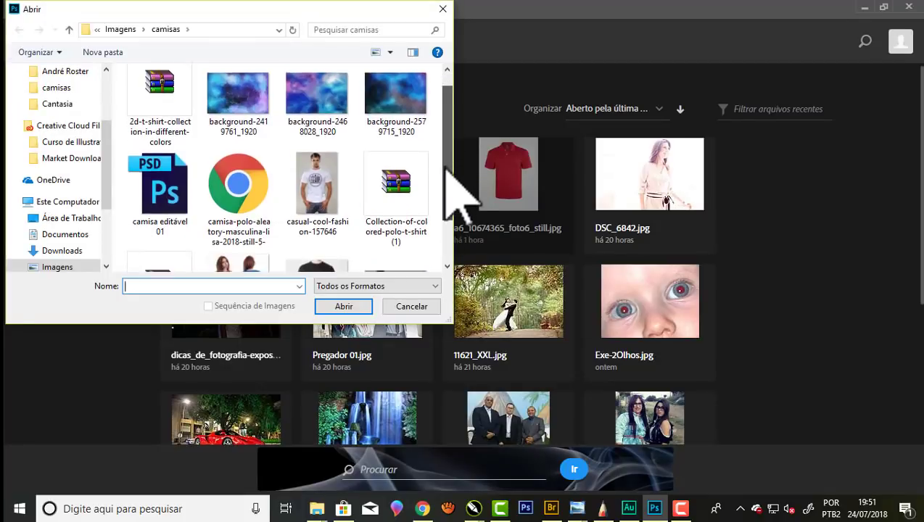
scroll(431, 181, "down", 1)
left_click(170, 210)
left_click(345, 310)
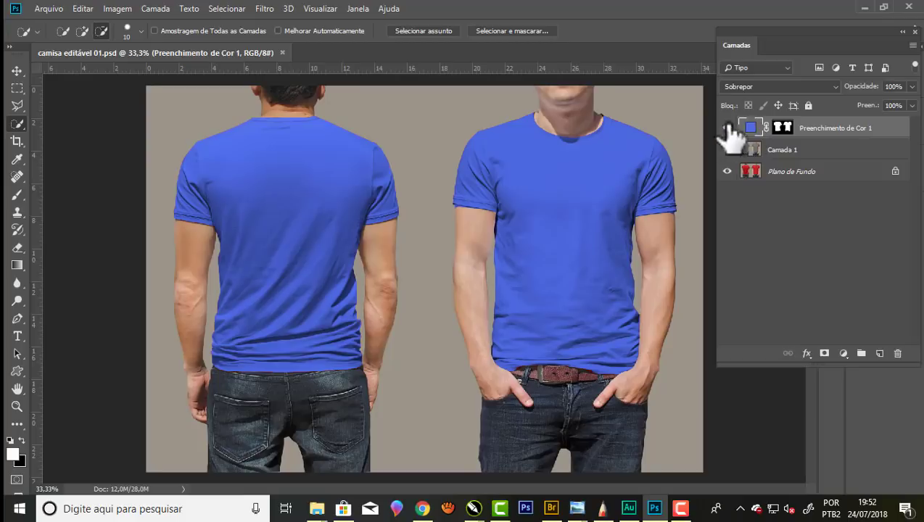
Edit the fill colour, trying purple, magenta, red, pink, greyish brown and blue shades
double_click(752, 129)
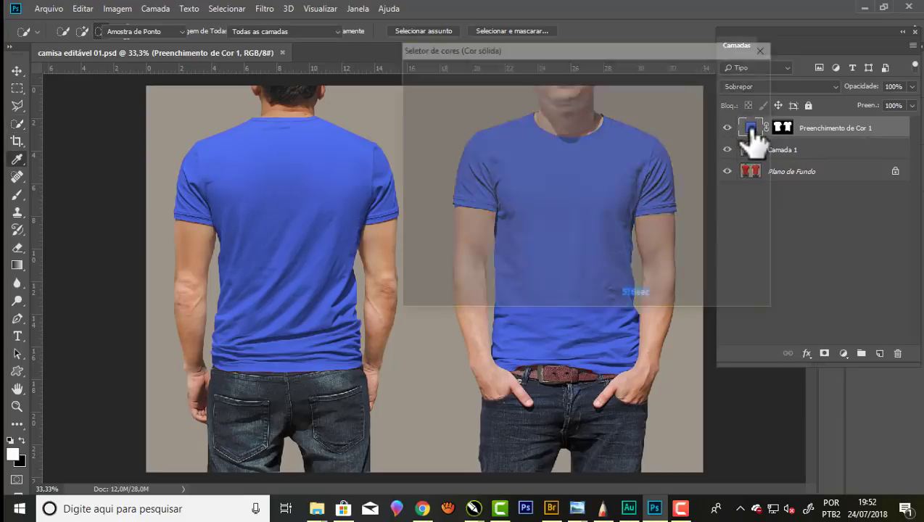
mouse_move(658, 54)
left_mouse_down()
mouse_move(819, 33)
mouse_move(838, 19)
left_mouse_up()
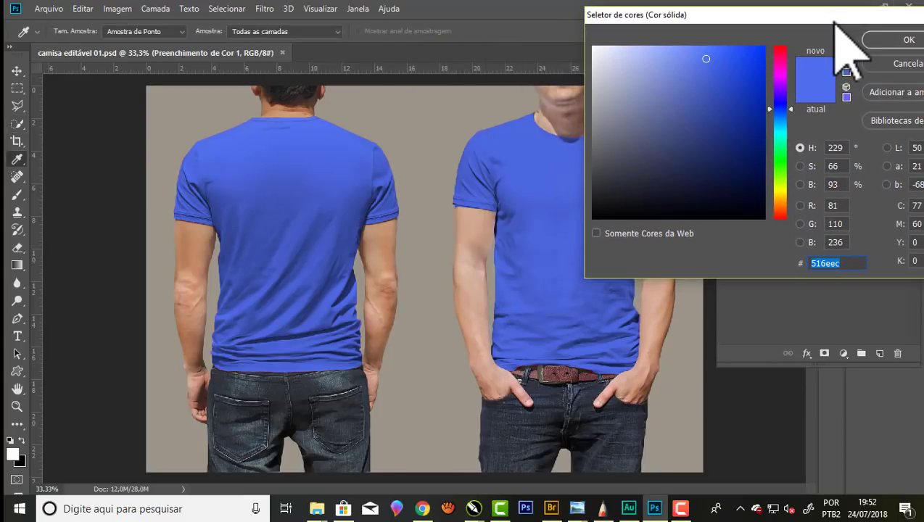
left_click(782, 84)
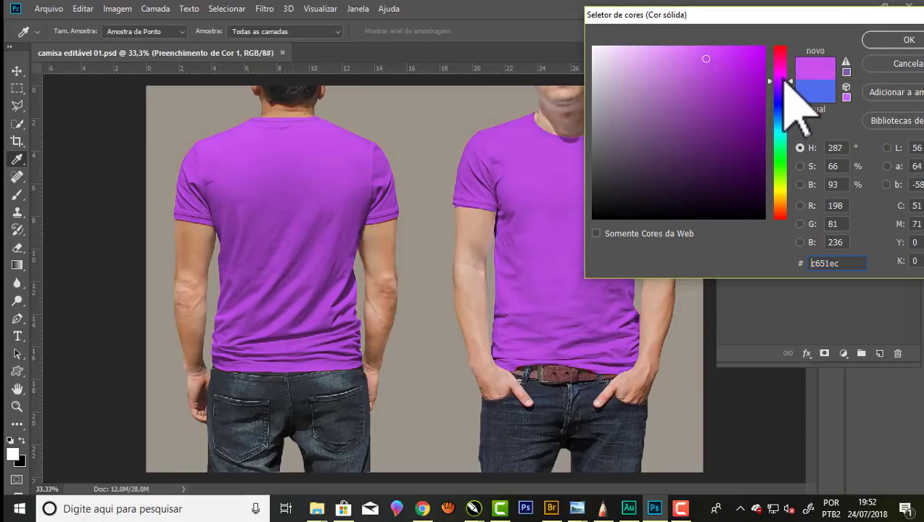
left_click_drag(787, 85, 786, 77)
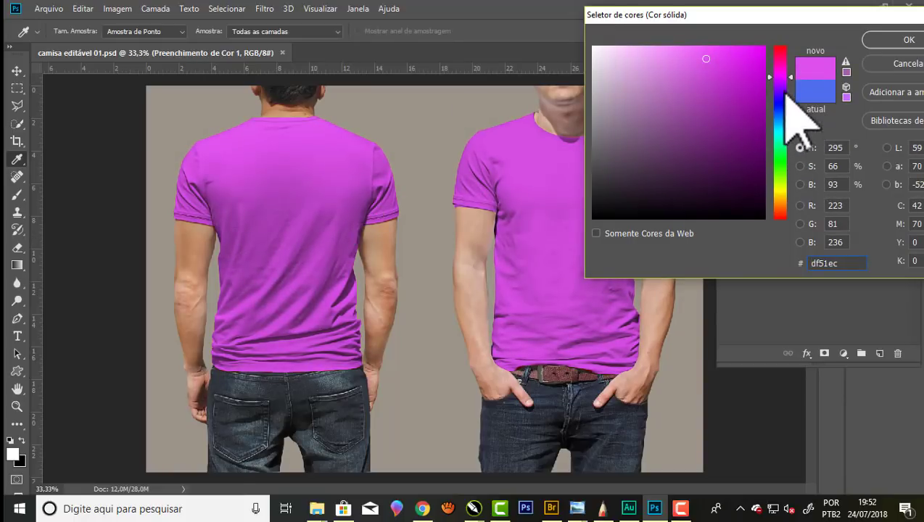
left_click_drag(787, 102, 787, 231)
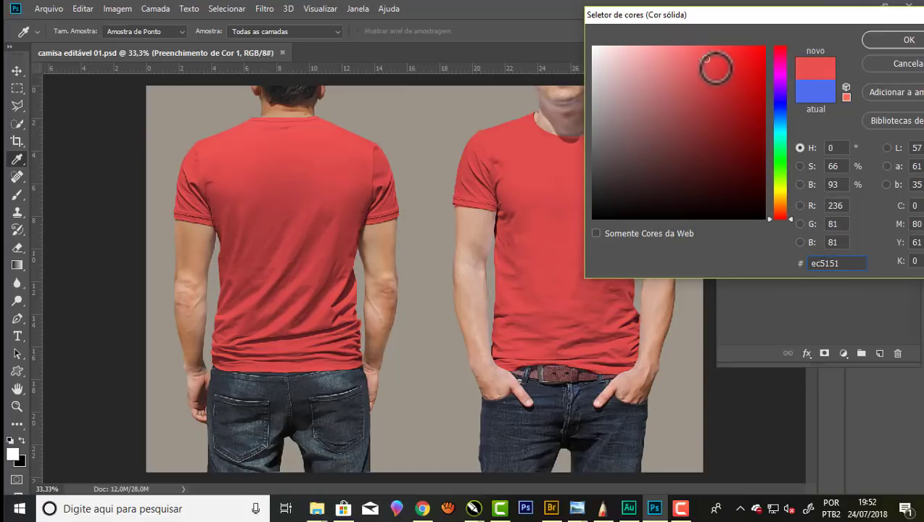
mouse_move(714, 67)
left_mouse_down()
mouse_move(558, 44)
mouse_move(750, 54)
mouse_move(699, 41)
mouse_move(733, 47)
mouse_move(726, 101)
mouse_move(754, 146)
mouse_move(755, 176)
left_mouse_up()
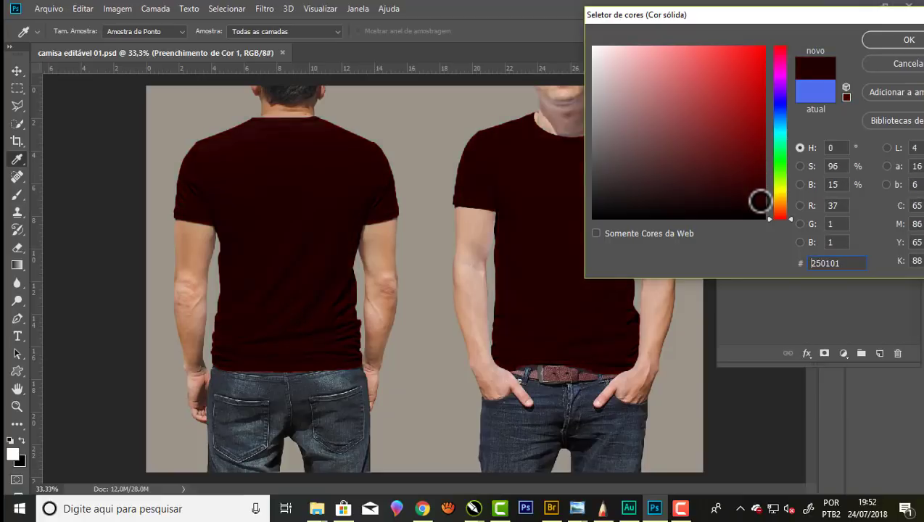
mouse_move(724, 192)
left_mouse_down()
mouse_move(612, 148)
mouse_move(692, 121)
left_mouse_up()
mouse_move(781, 53)
left_mouse_down()
mouse_move(784, 77)
mouse_move(781, 44)
mouse_move(783, 107)
left_mouse_up()
left_click_drag(725, 120, 742, 119)
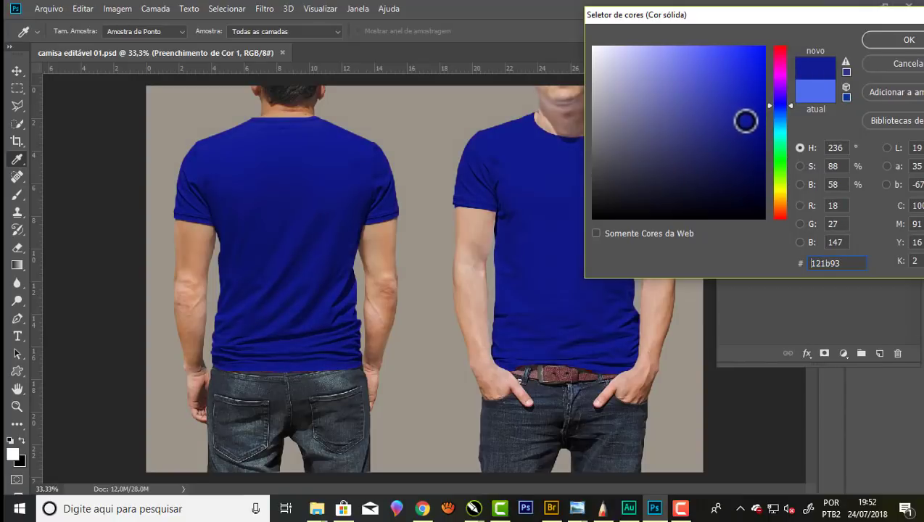
left_click_drag(749, 135, 744, 63)
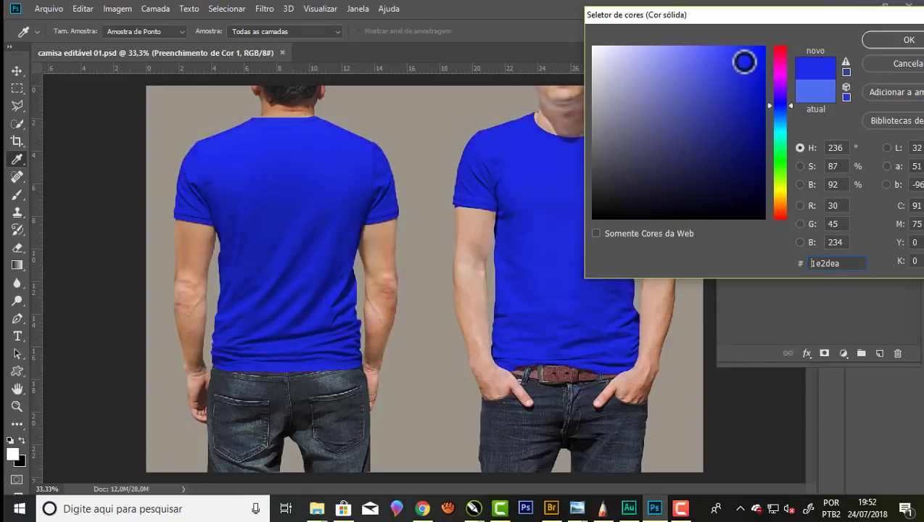
mouse_move(738, 103)
left_mouse_down()
mouse_move(731, 124)
mouse_move(714, 114)
mouse_move(736, 90)
mouse_move(782, 117)
mouse_move(783, 135)
mouse_move(785, 118)
left_mouse_up()
Try bright blue, green, olive, yellow and orange, then apply blue 1a42ee
left_click(747, 70)
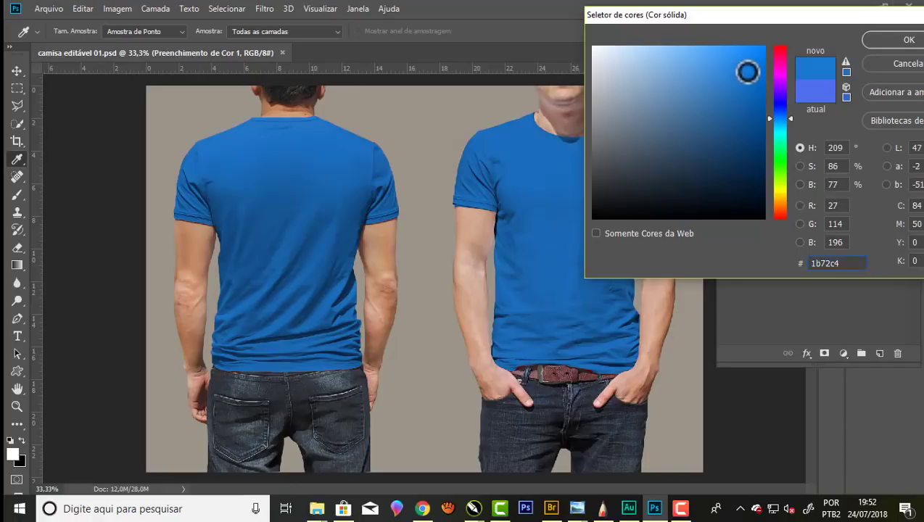
mouse_move(747, 71)
left_mouse_down()
mouse_move(745, 40)
mouse_move(760, 51)
left_mouse_up()
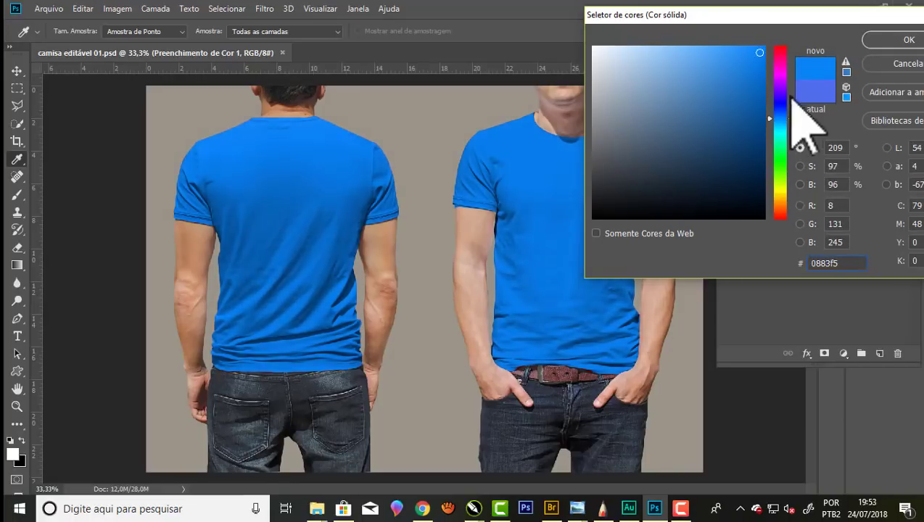
left_click_drag(792, 103, 786, 156)
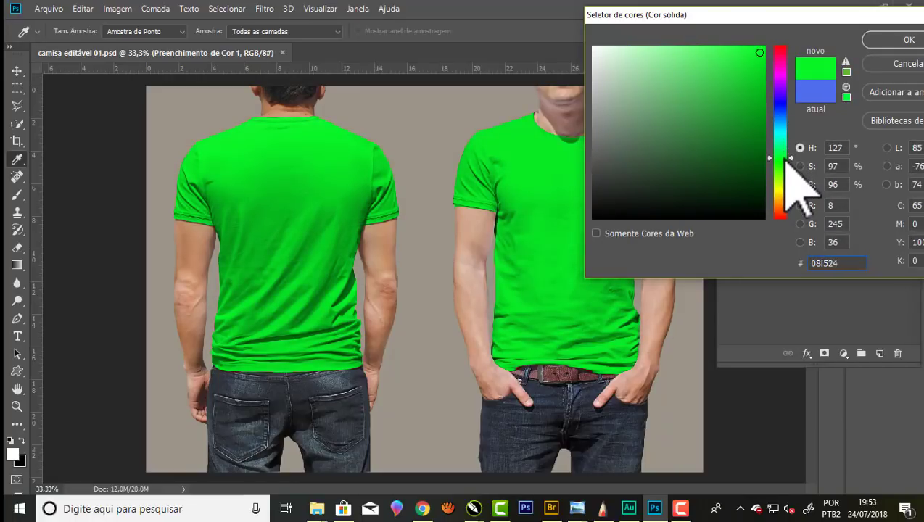
mouse_move(747, 76)
left_mouse_down()
mouse_move(759, 149)
mouse_move(727, 144)
left_mouse_up()
left_click_drag(779, 157, 784, 190)
left_click_drag(748, 146, 754, 55)
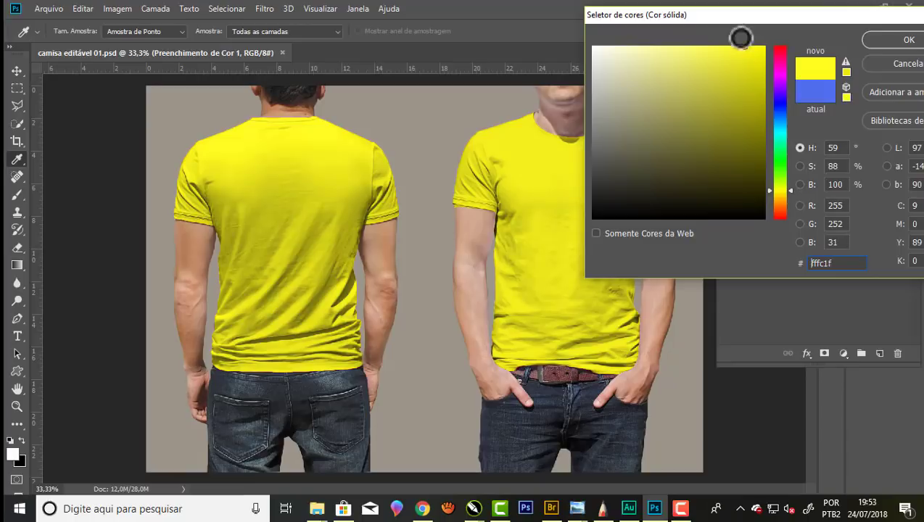
mouse_move(740, 37)
left_mouse_down()
mouse_move(746, 68)
mouse_move(722, 47)
mouse_move(758, 54)
mouse_move(735, 67)
left_mouse_up()
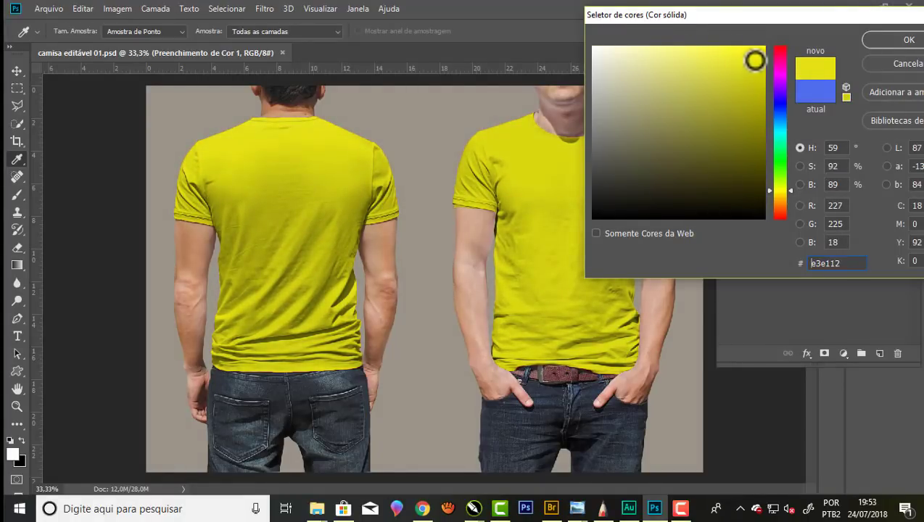
left_click_drag(780, 192, 782, 221)
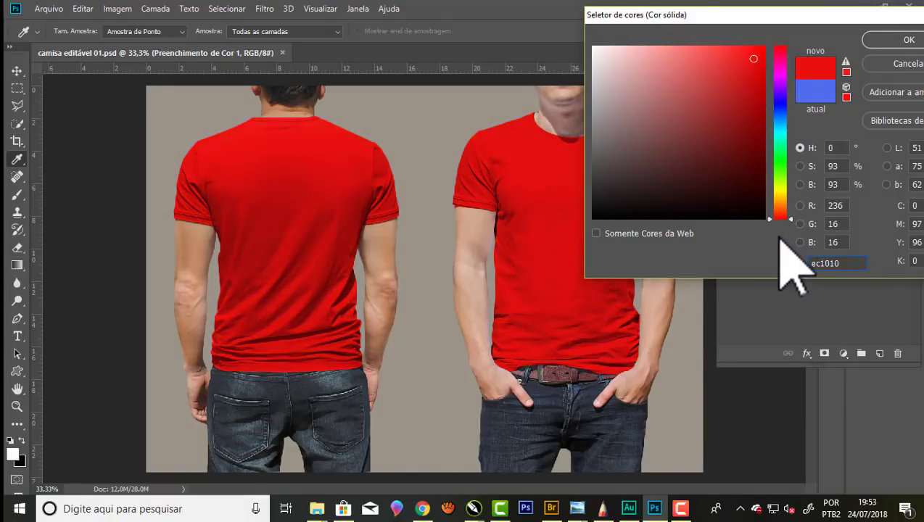
left_click_drag(780, 238, 779, 111)
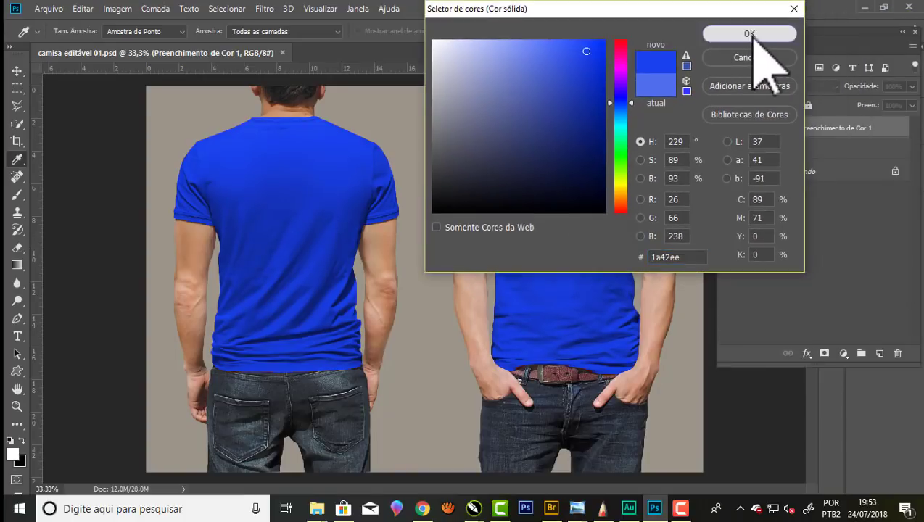
left_click(750, 32)
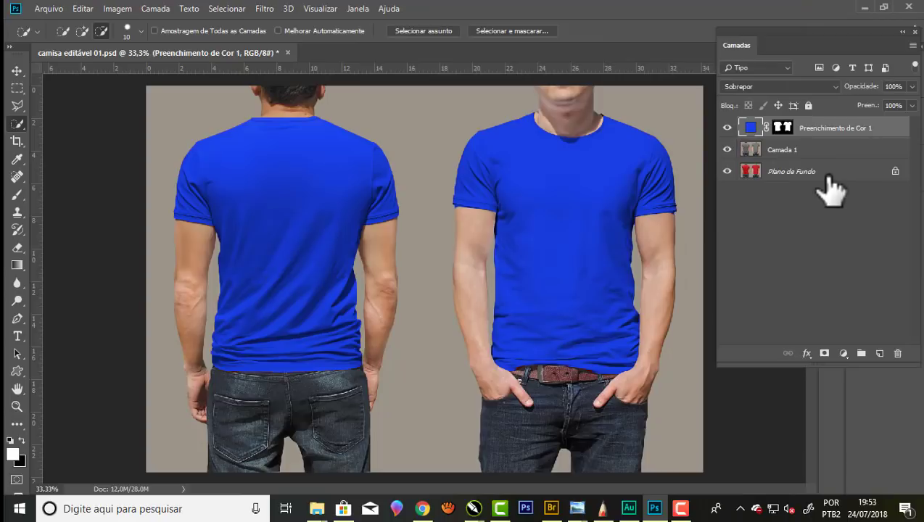
key("alt")
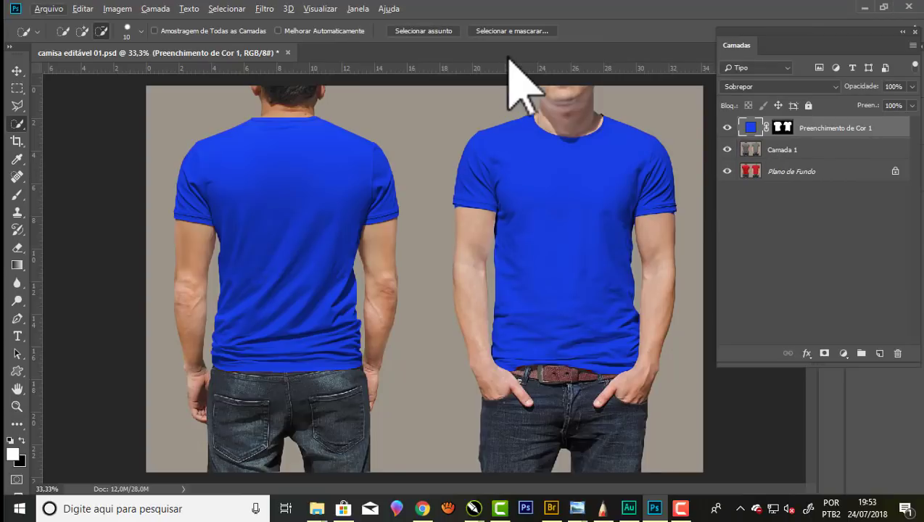